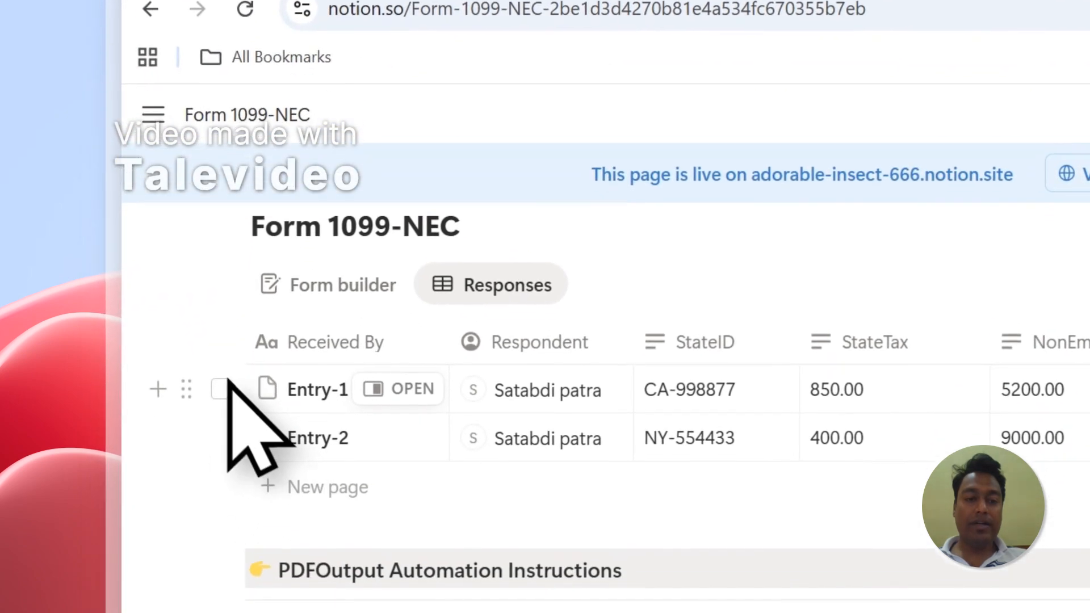
Step: Review the response entries in the Form 1099-NEC database
click(222, 377)
click(223, 424)
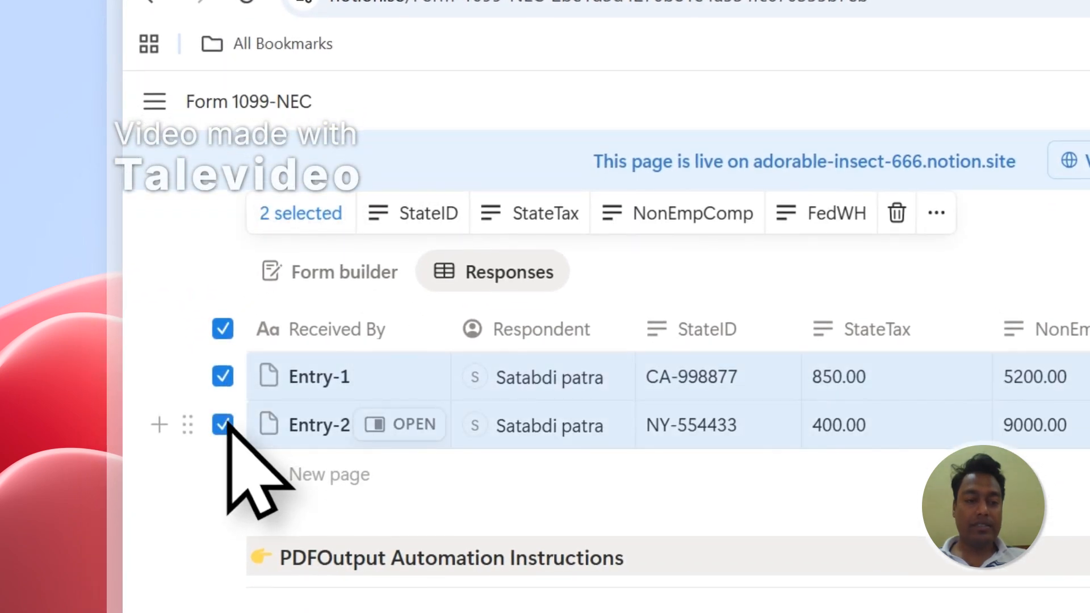
click(223, 335)
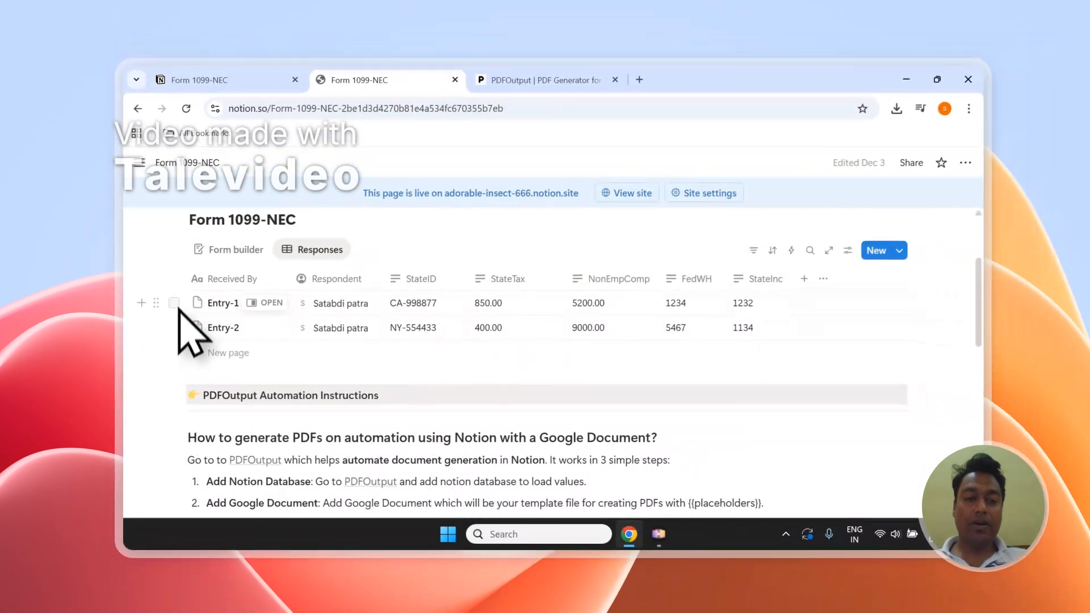
scroll(195, 316, up, 3)
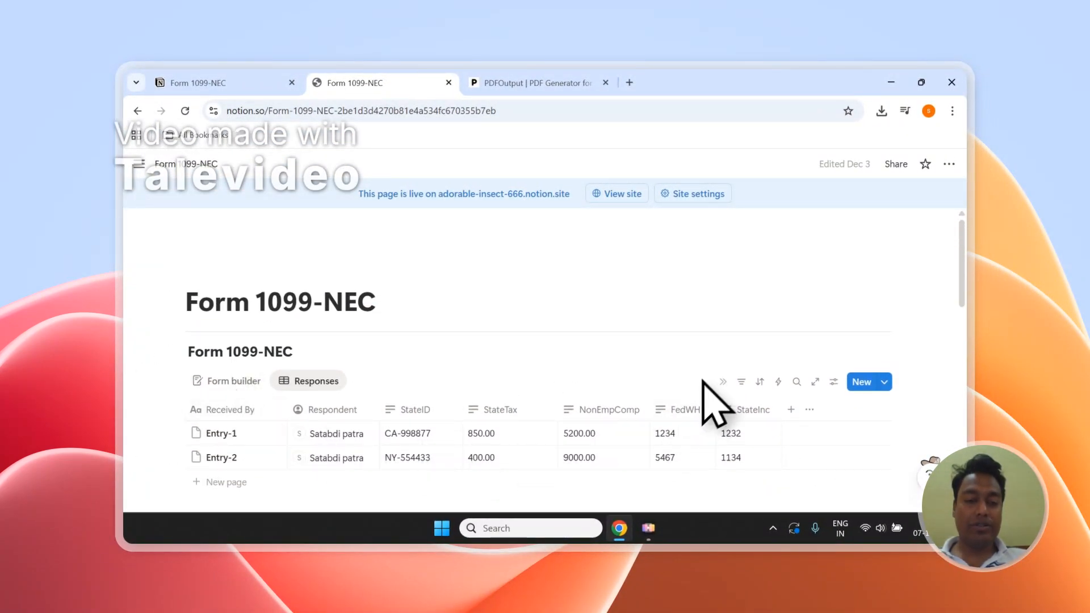
Step: Switch to the PDFOutput tab and look over its homepage
click(537, 83)
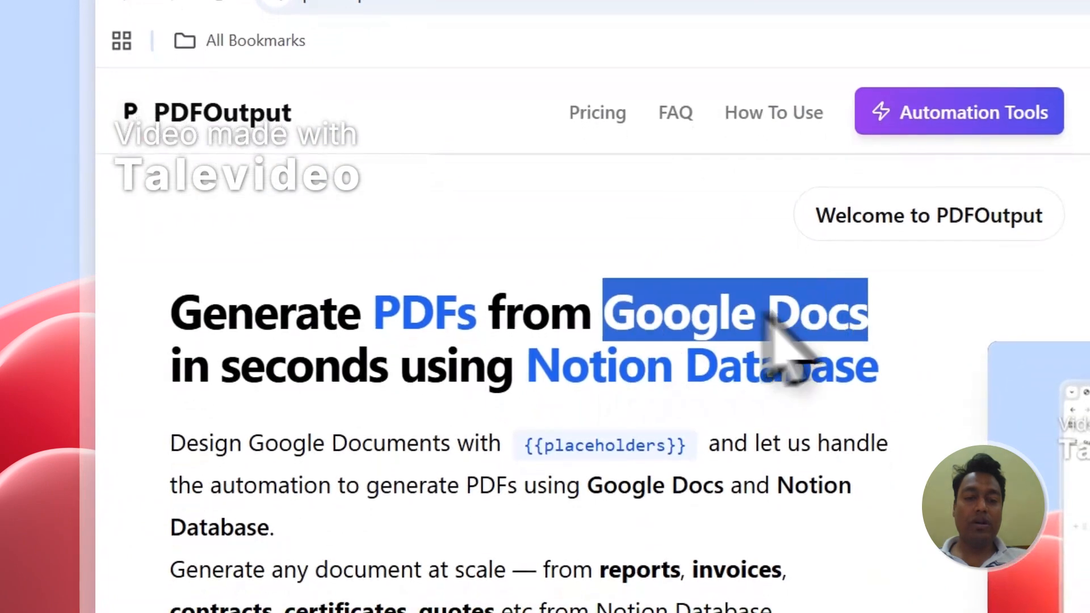
click(504, 108)
click(227, 404)
click(221, 447)
click(222, 354)
click(684, 63)
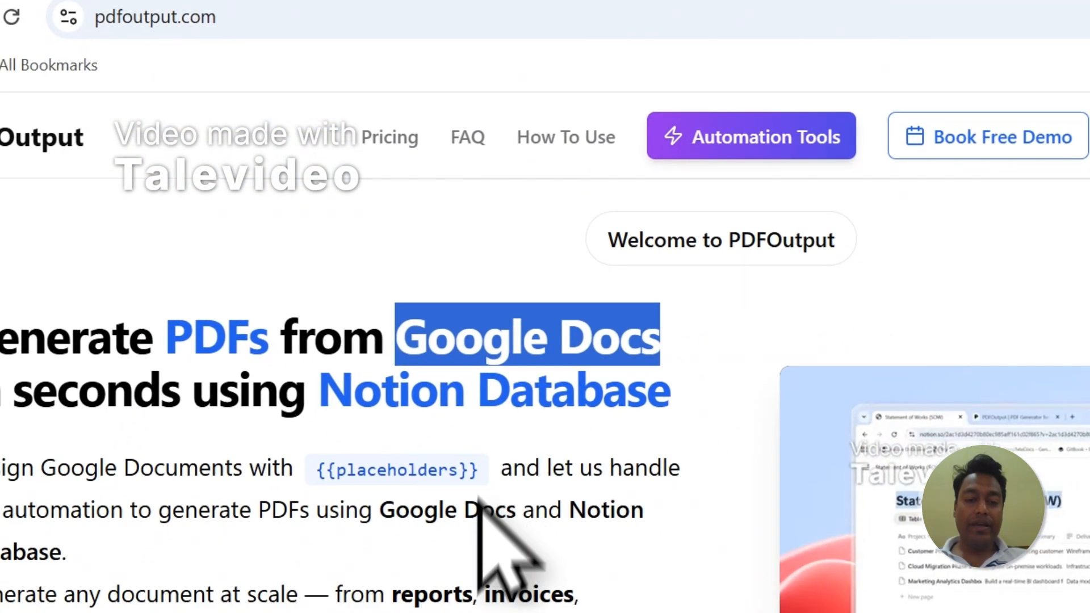
scroll(393, 404, down, 1)
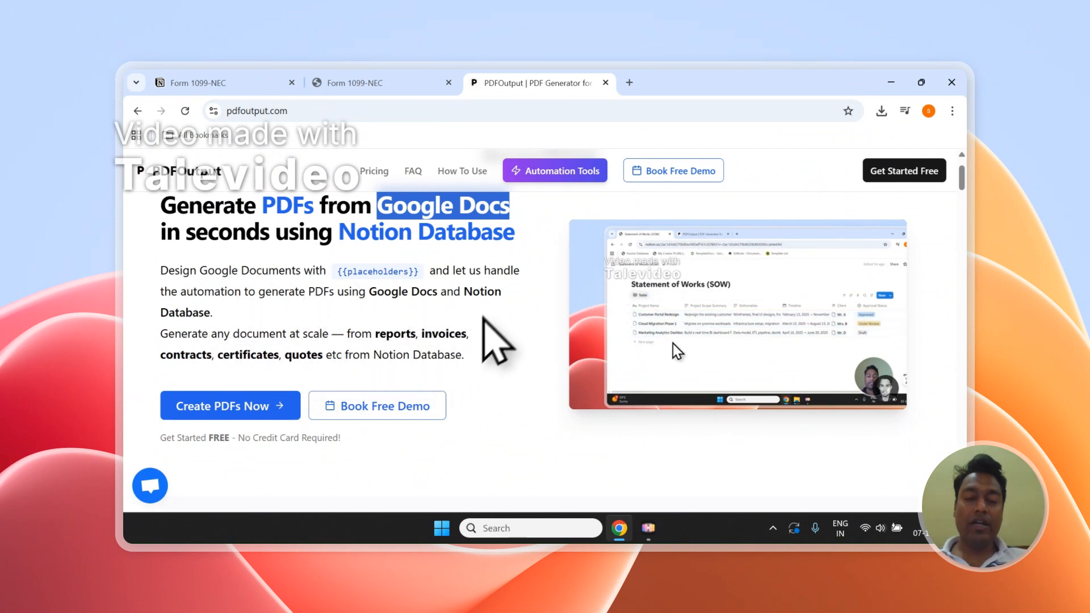
scroll(488, 330, up, 1)
Step: Start creating PDFs and sign in to PDFOutput with a Google account
click(232, 472)
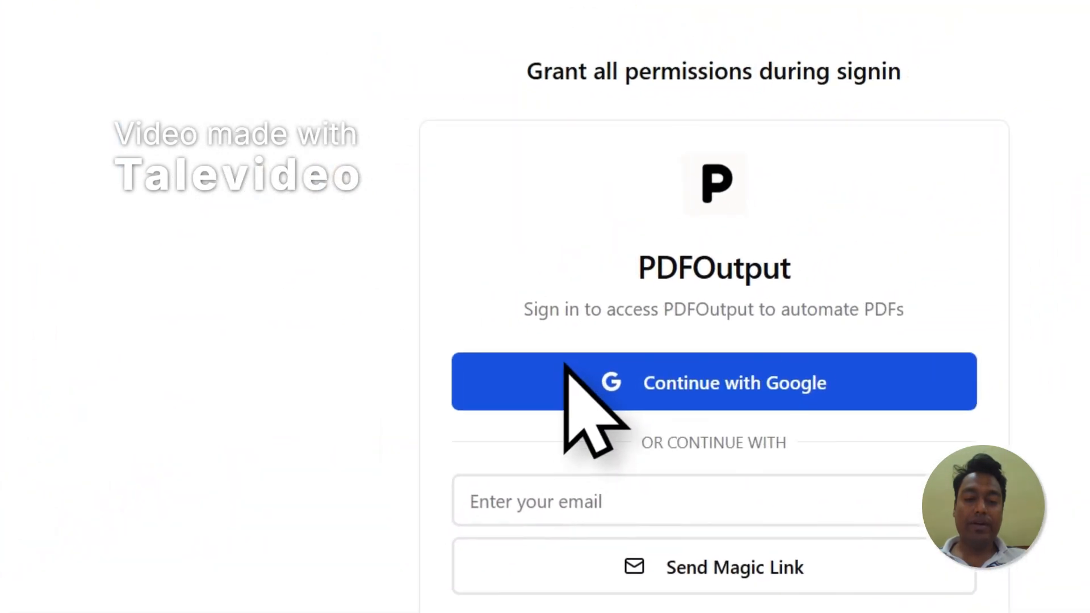
click(737, 268)
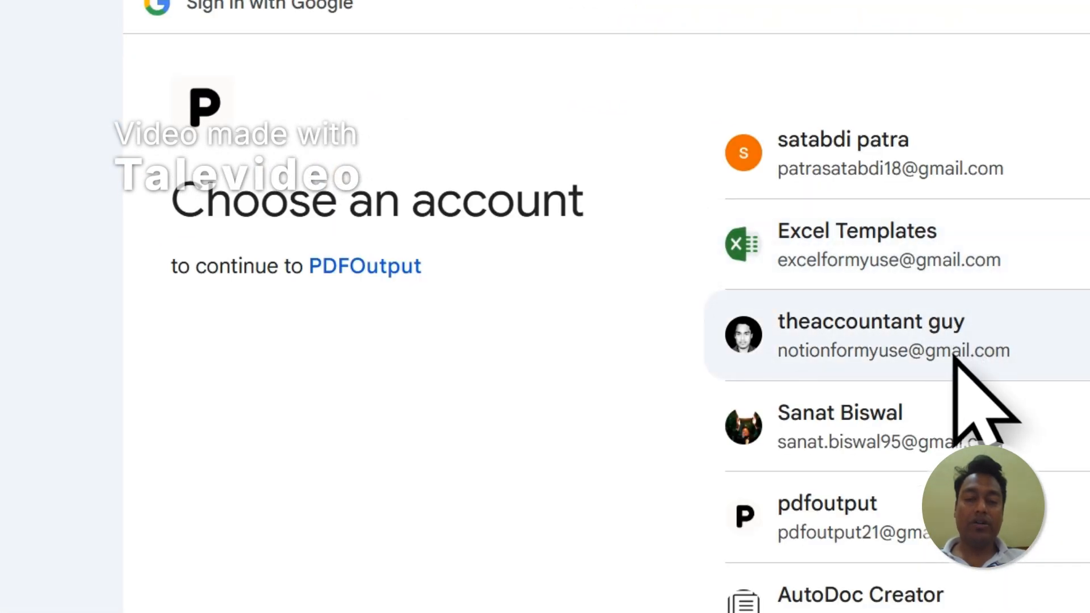
click(955, 357)
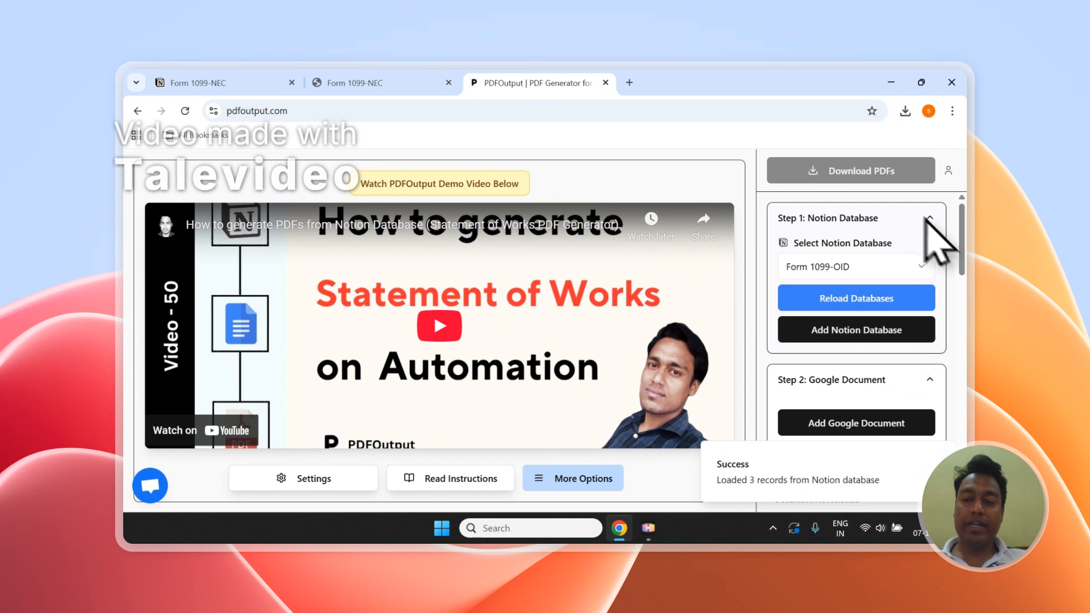
Step: Scroll through the PDFOutput setup panel and its property list
scroll(906, 210, down, 1)
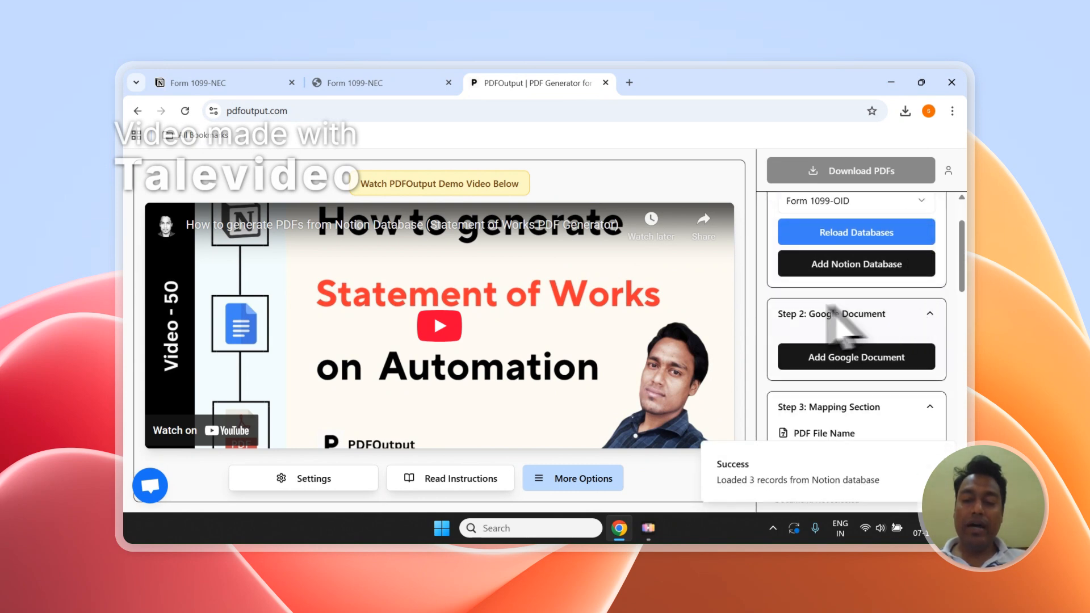
scroll(839, 303, down, 6)
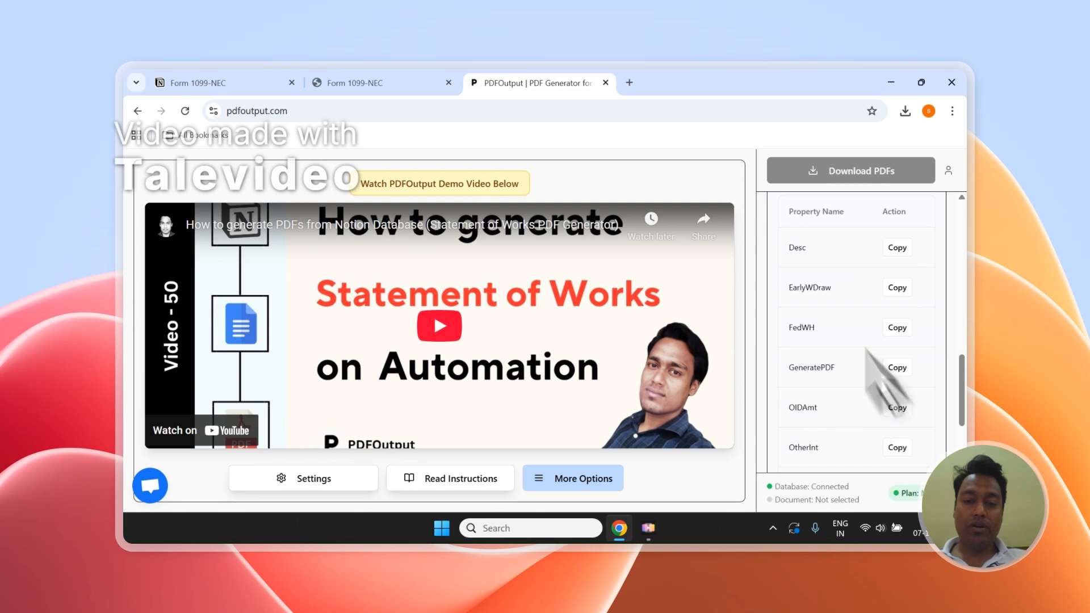
scroll(920, 318, up, 10)
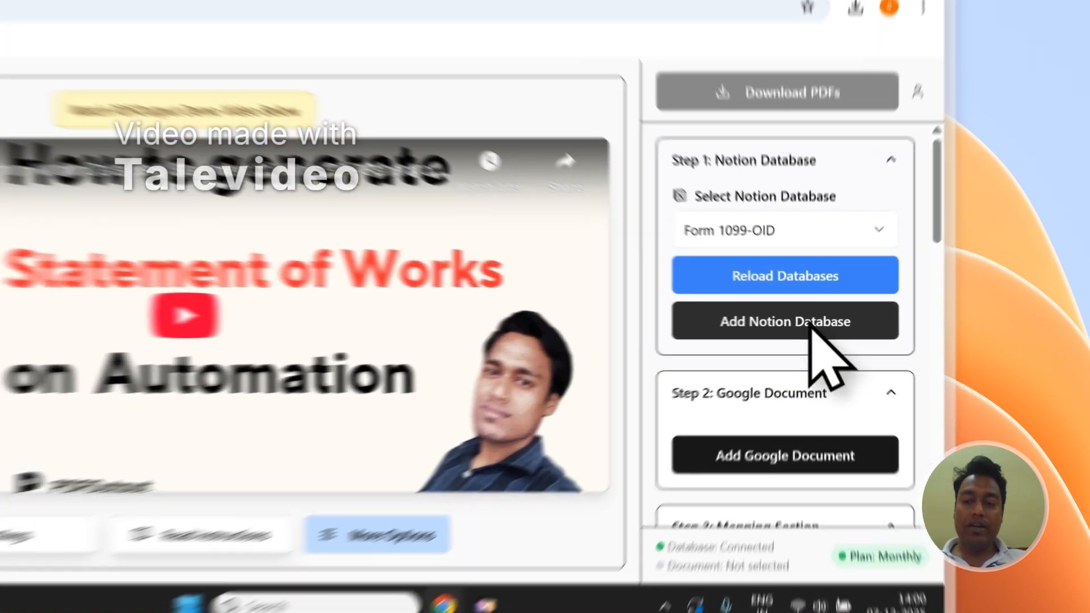
Step: Start adding a Notion database and copy the Form 1099-NEC page title from the Notion page
click(871, 322)
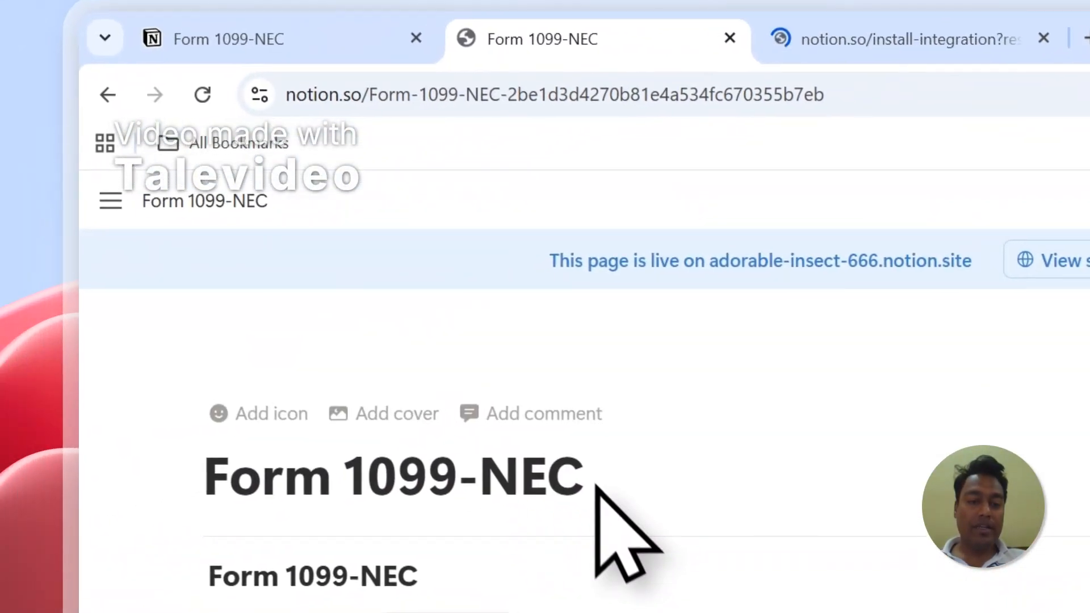
drag(589, 480, 240, 480)
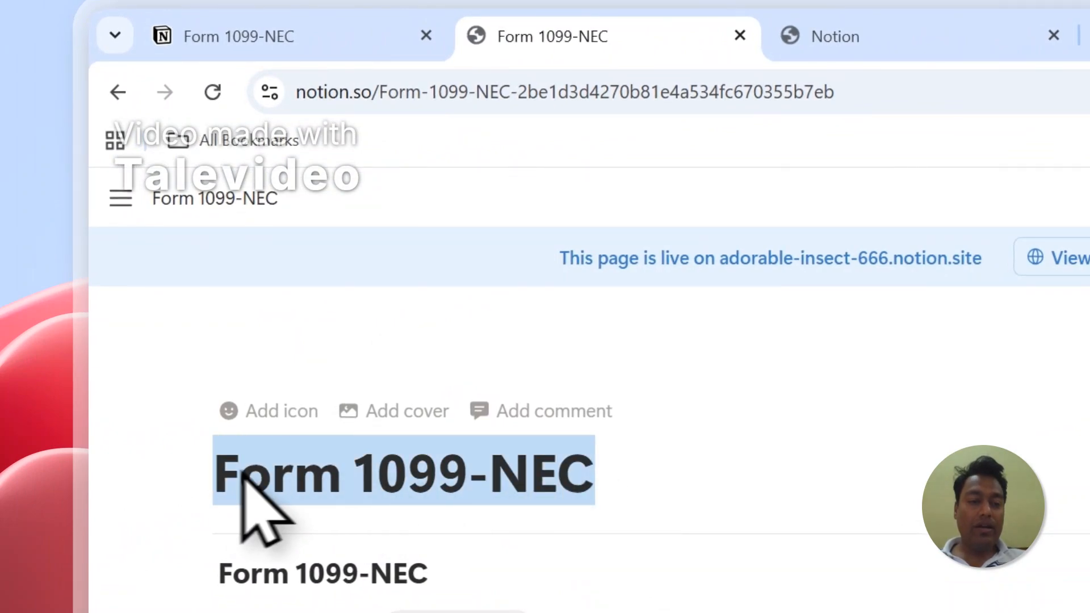
right_click(270, 481)
click(319, 388)
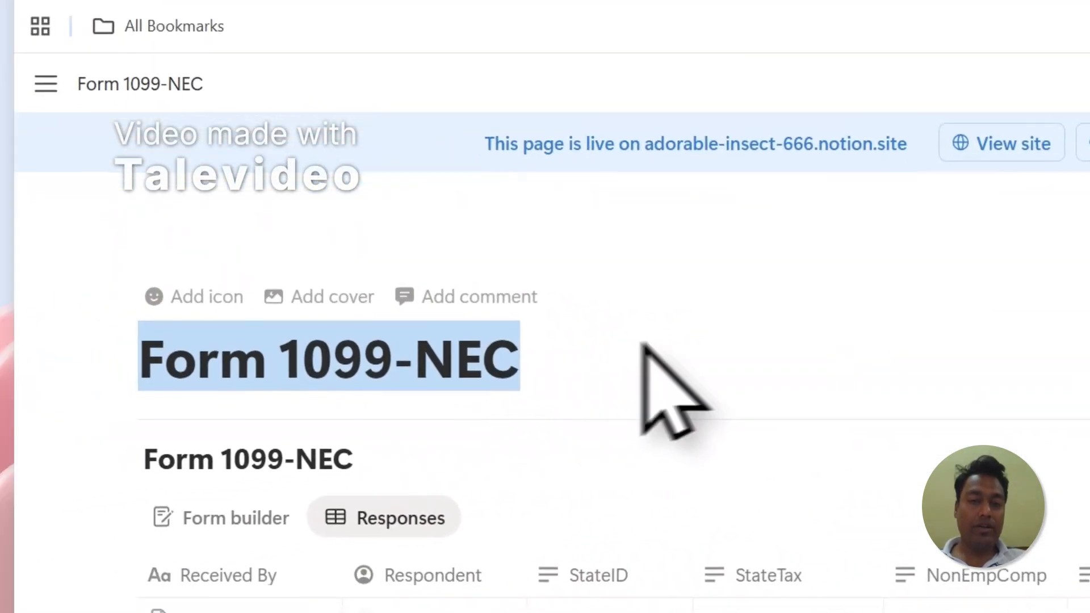
Step: In the Notion authorization page, choose to select pages and search for Form 1099-NEC to pick it
click(665, 80)
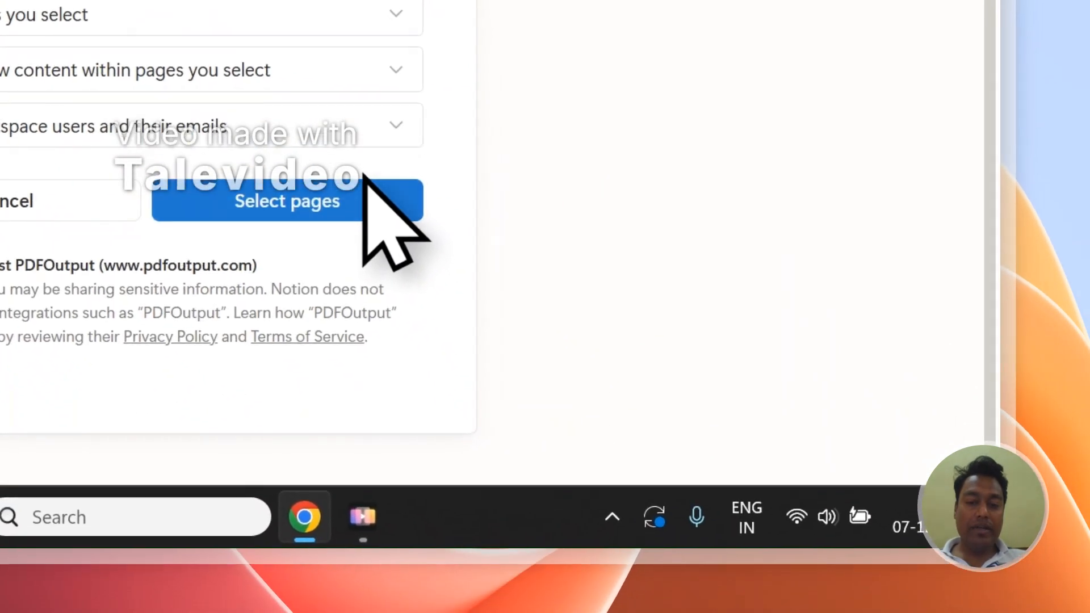
click(313, 195)
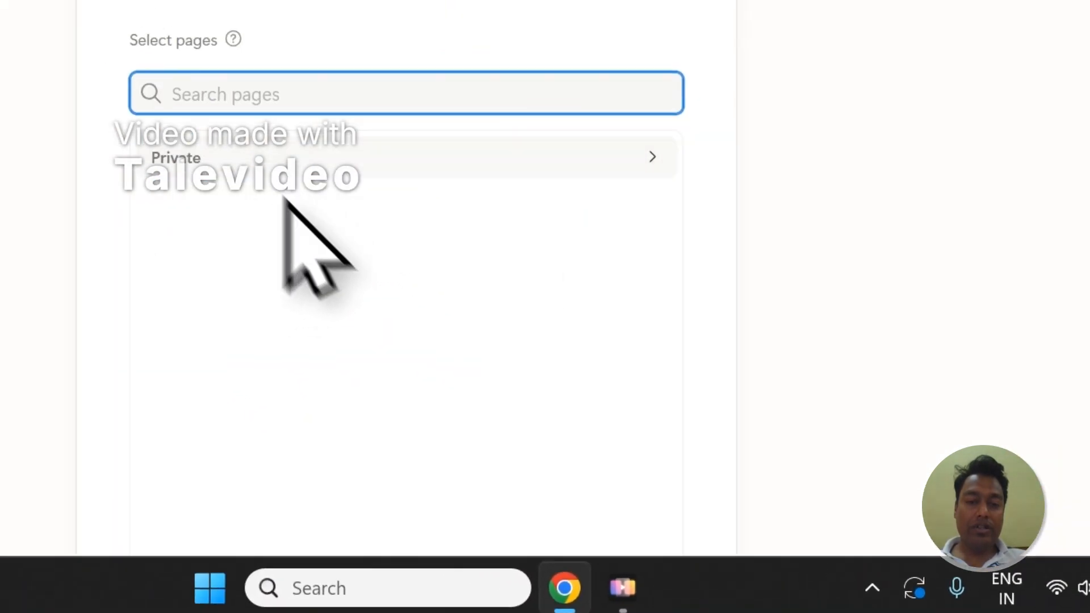
right_click(364, 130)
click(403, 296)
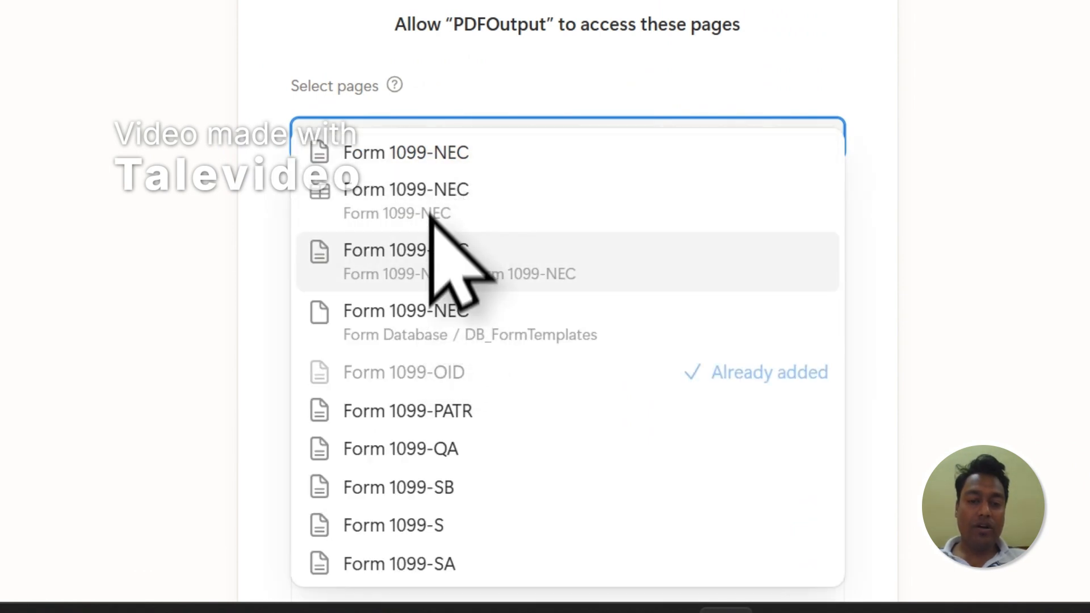
click(400, 162)
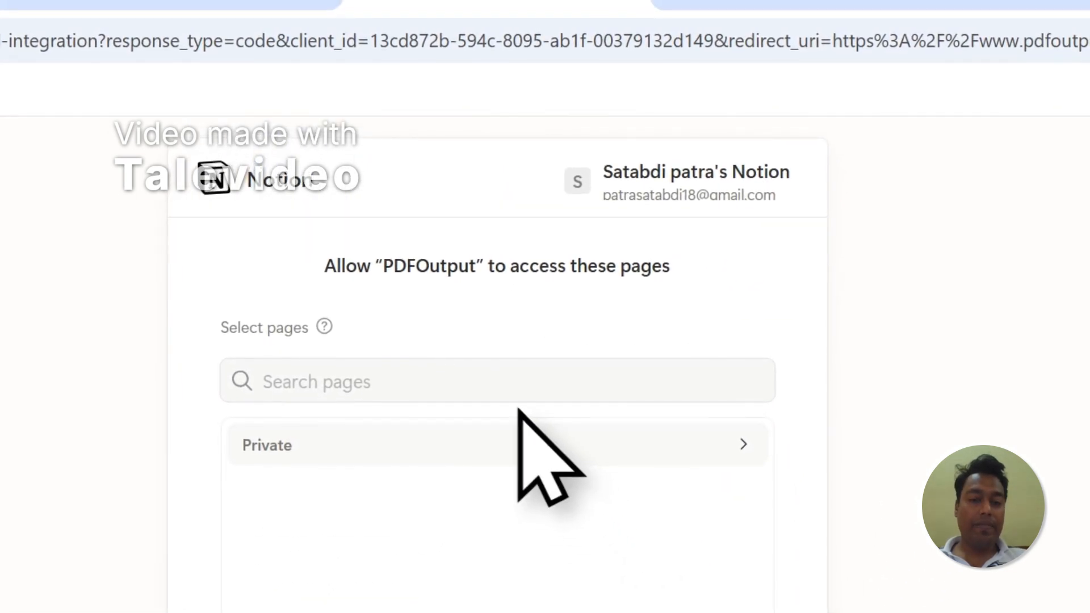
click(338, 444)
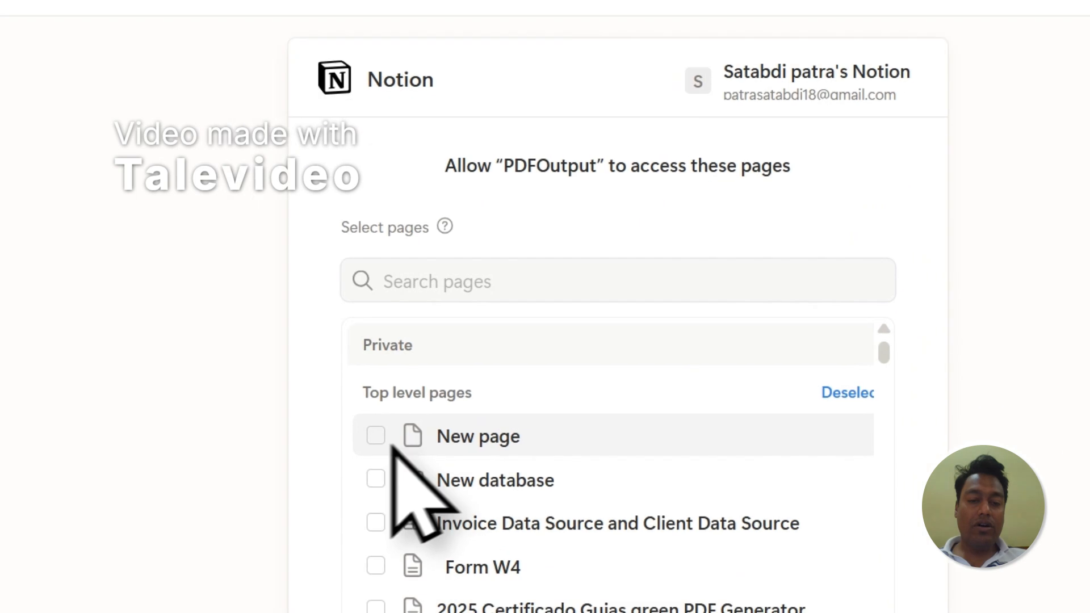
click(573, 168)
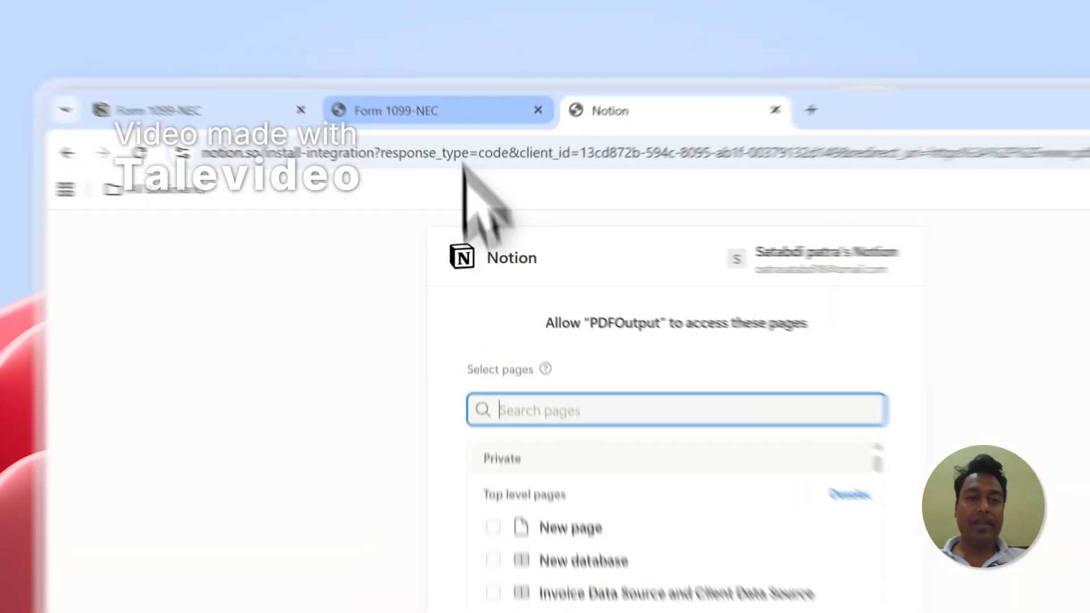
Step: Copy the Form 1099-NEC title again and allow PDFOutput access to the selected Notion pages
click(354, 83)
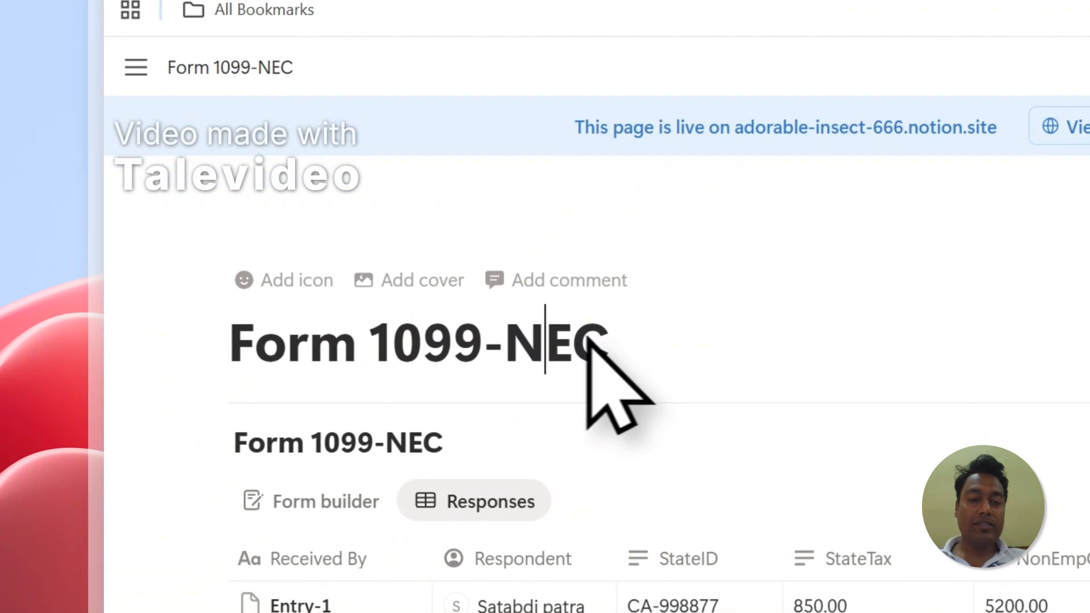
drag(588, 338, 253, 342)
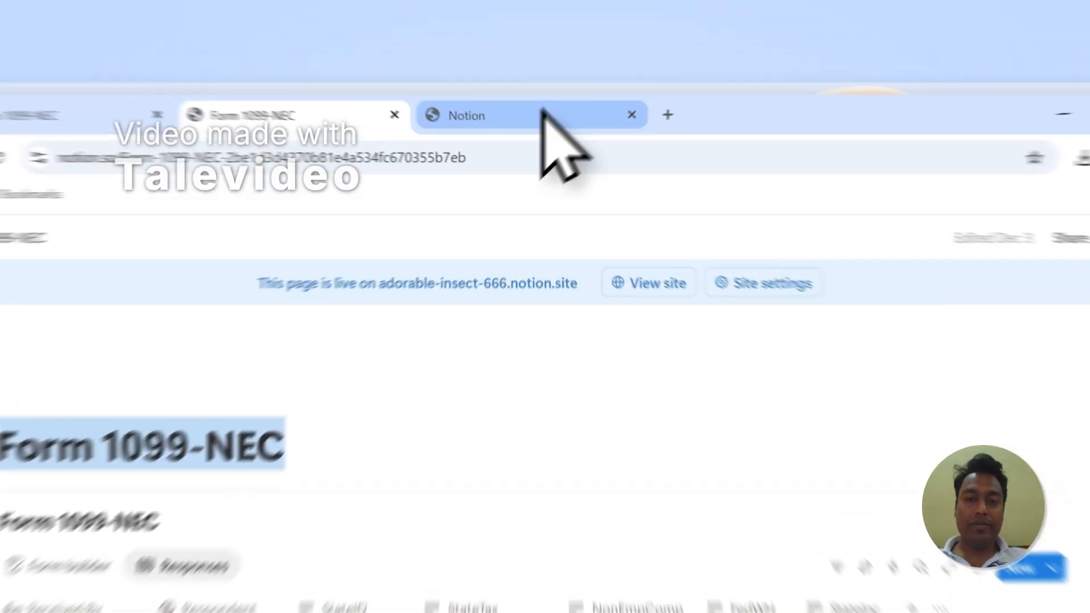
click(559, 84)
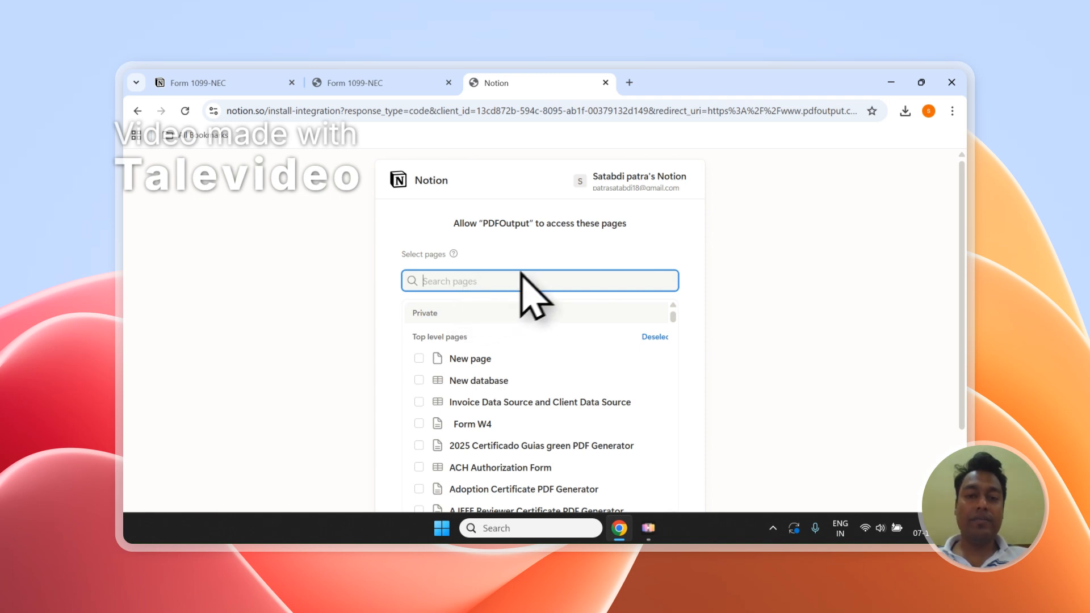
scroll(823, 313, down, 2)
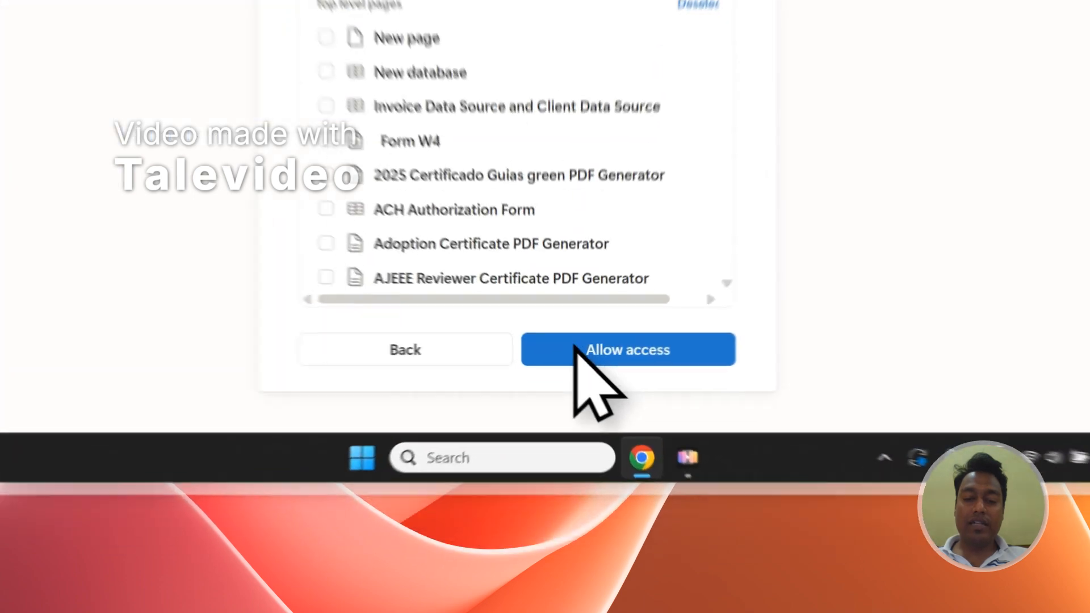
click(577, 456)
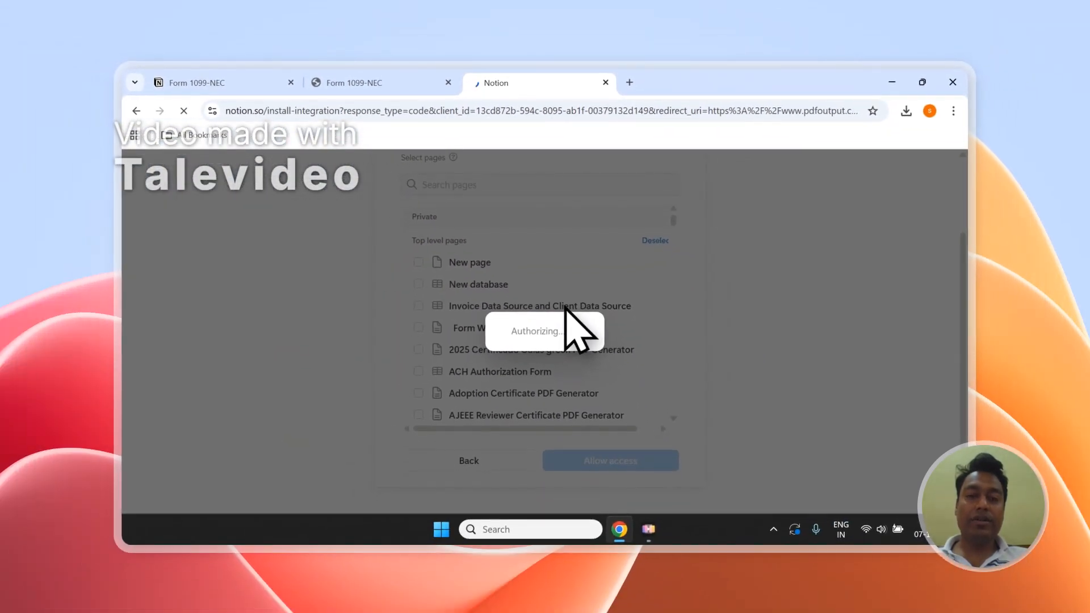
Step: Back in PDFOutput, reload the Notion databases and select Form 1099-NEC
click(385, 75)
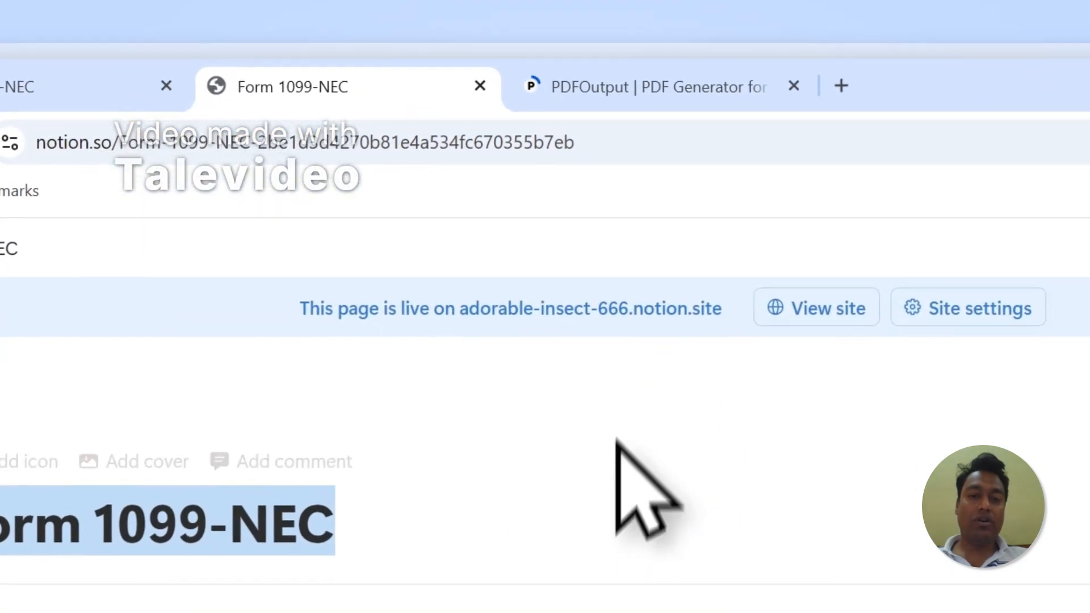
click(633, 91)
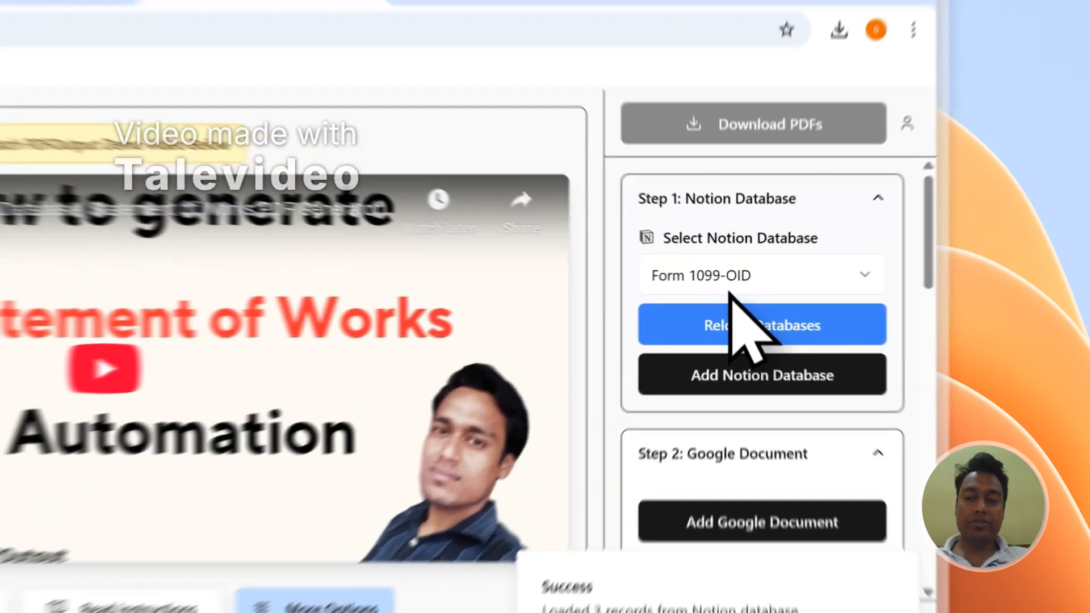
click(840, 273)
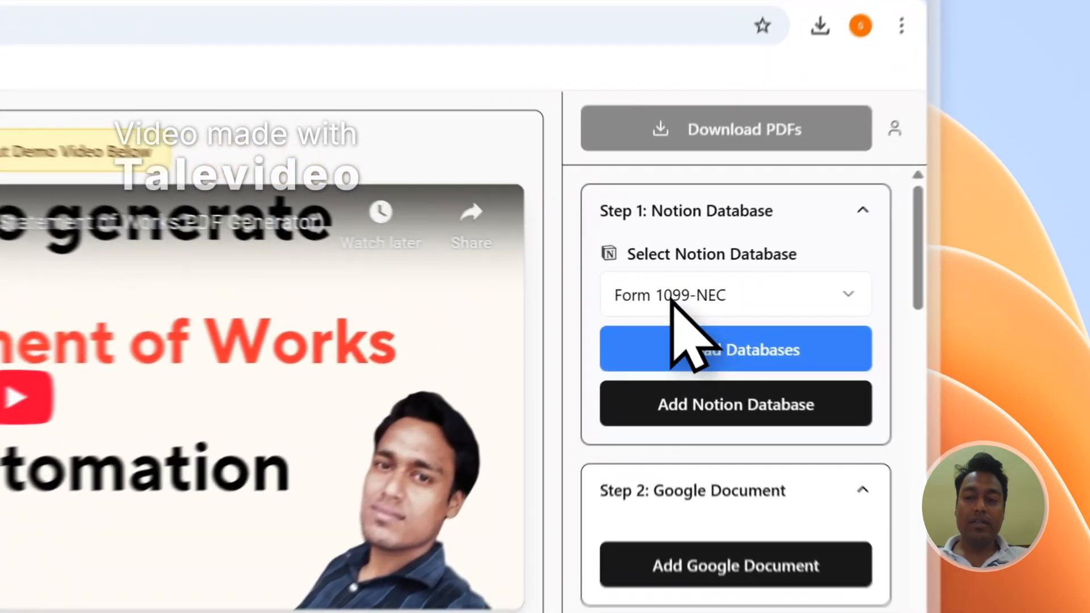
click(821, 270)
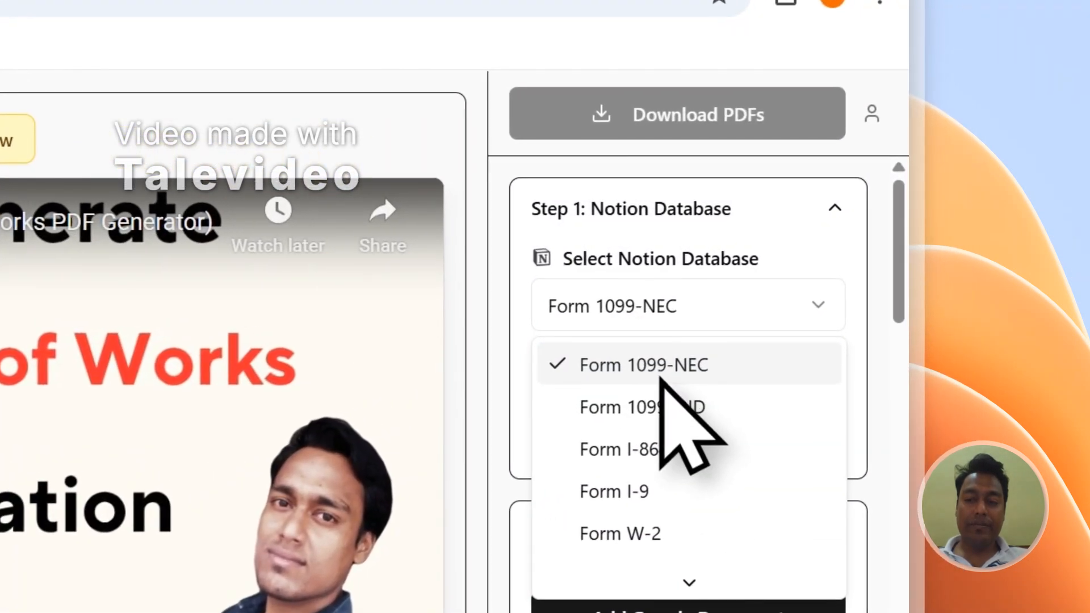
Step: Scroll through the Form 1099-NEC properties in the mapping section
drag(898, 239, 913, 507)
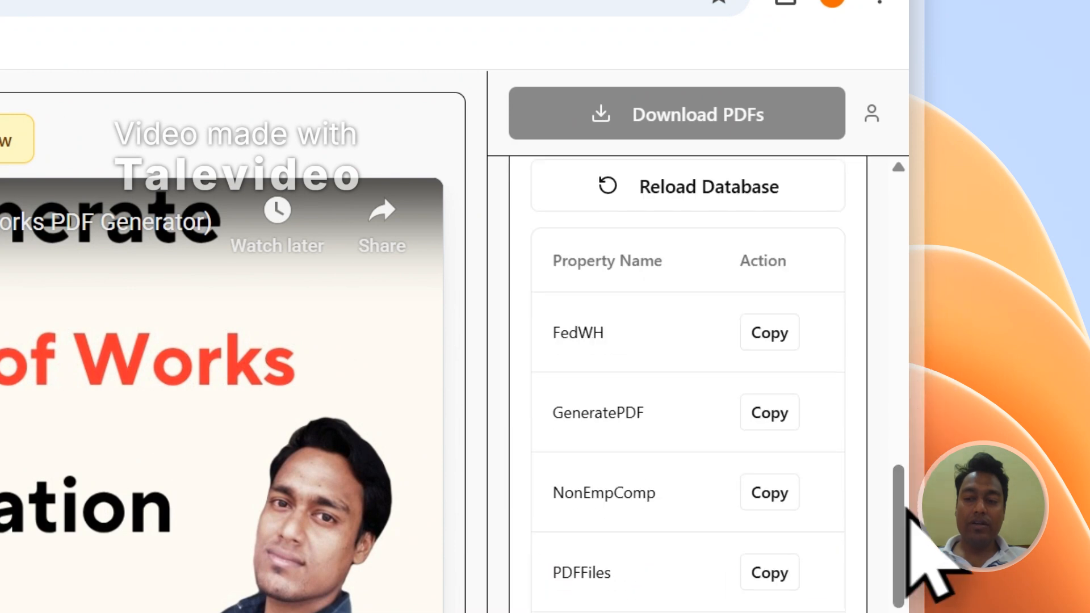
scroll(764, 433, down, 3)
scroll(764, 433, up, 12)
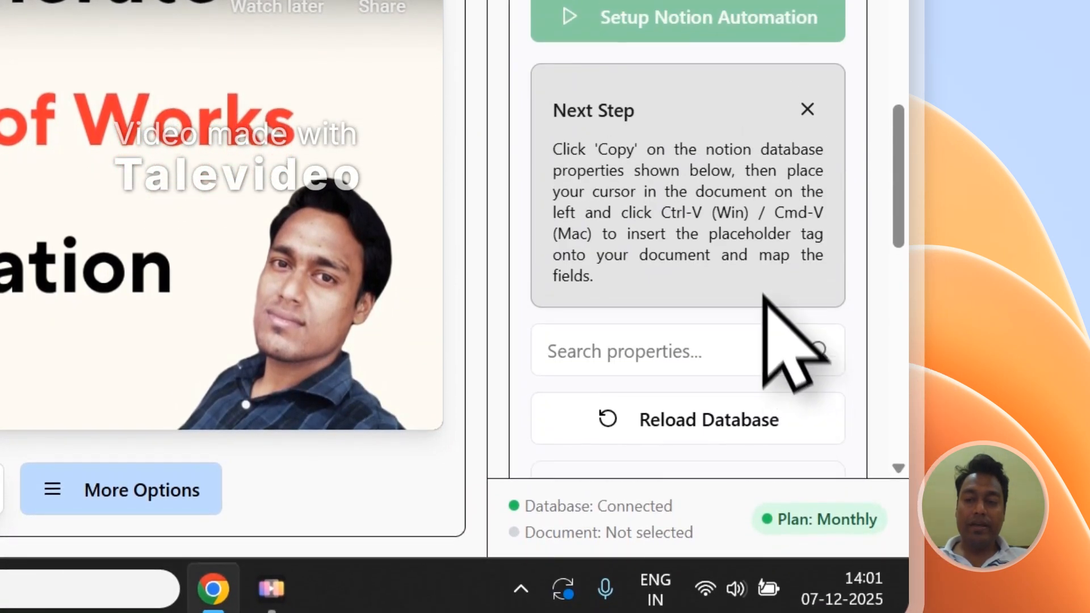
scroll(764, 296, up, 5)
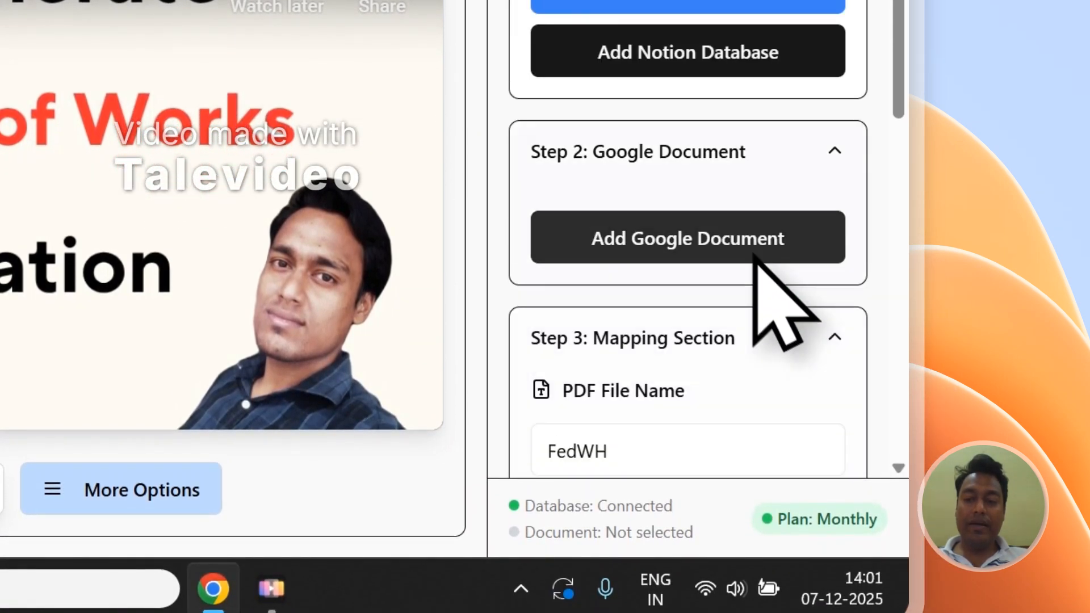
Step: Add an existing Google Document, choosing the latest PDFOutput New Demo Document from Documents
click(724, 256)
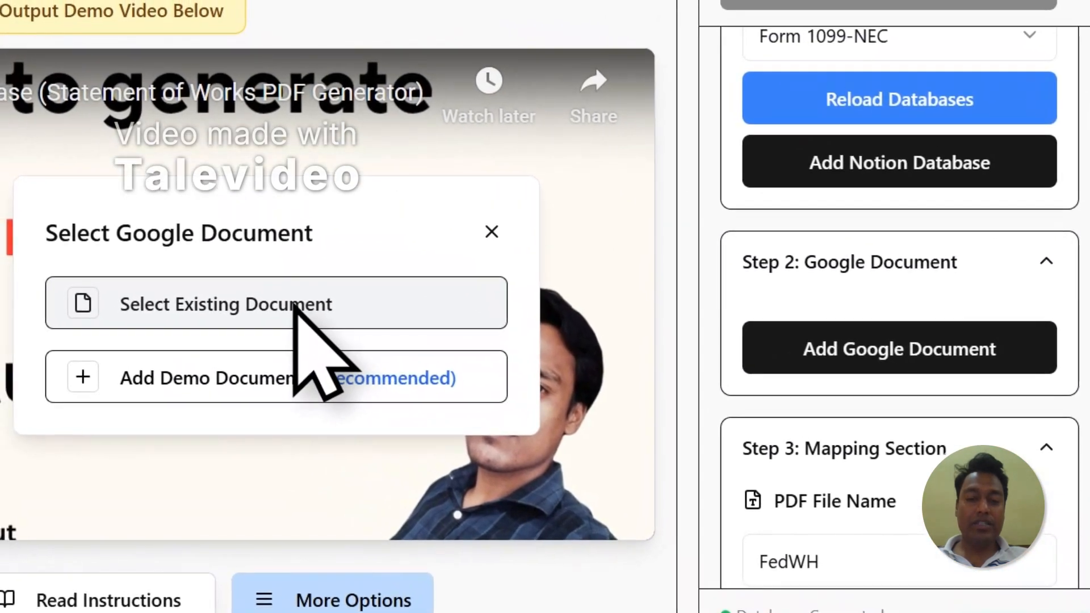
click(269, 292)
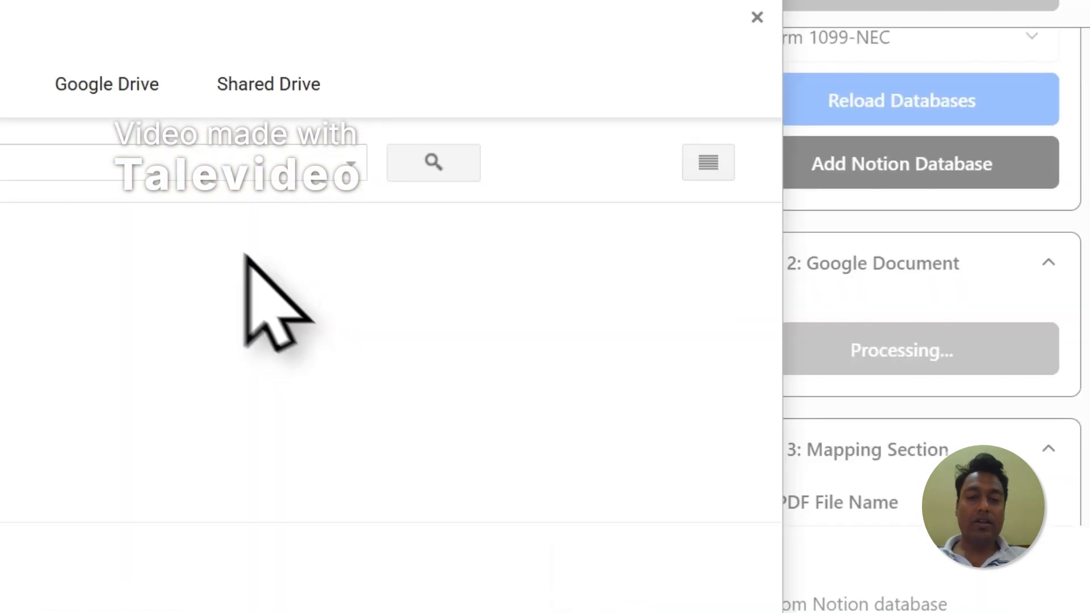
click(374, 196)
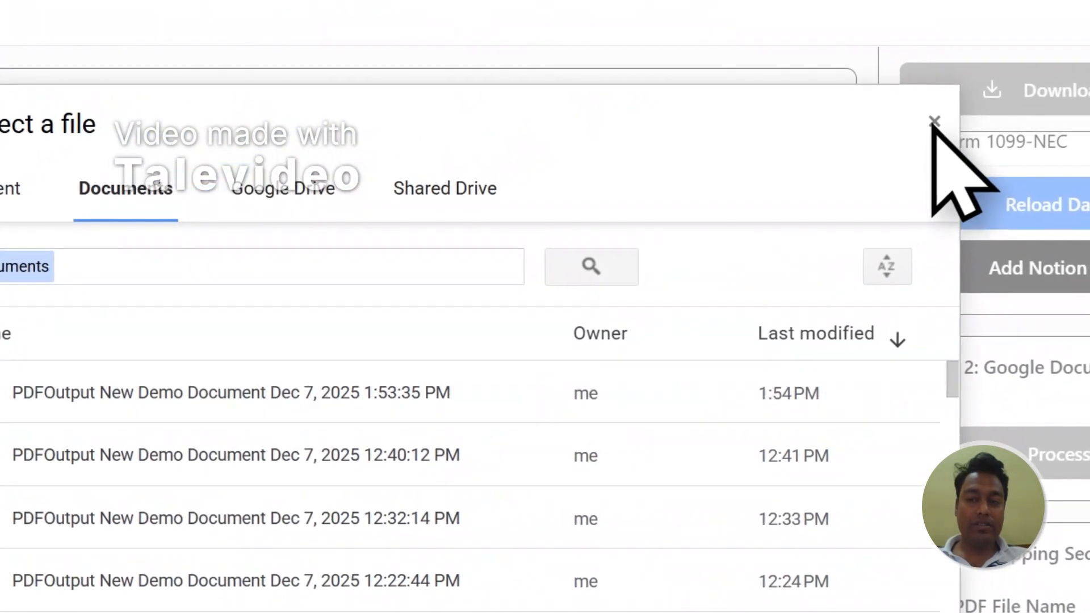
click(934, 122)
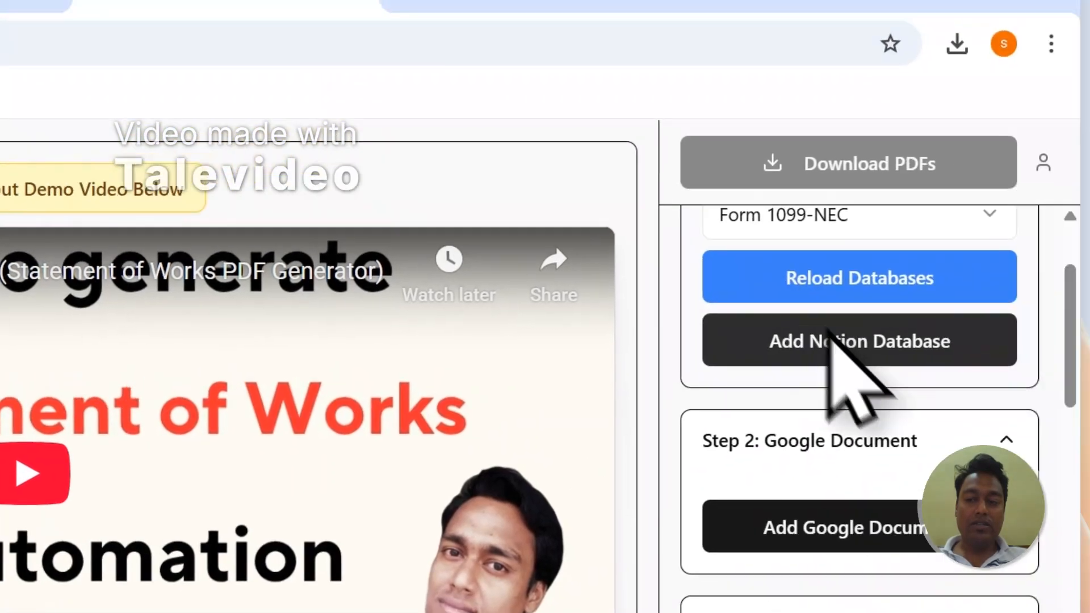
click(1072, 449)
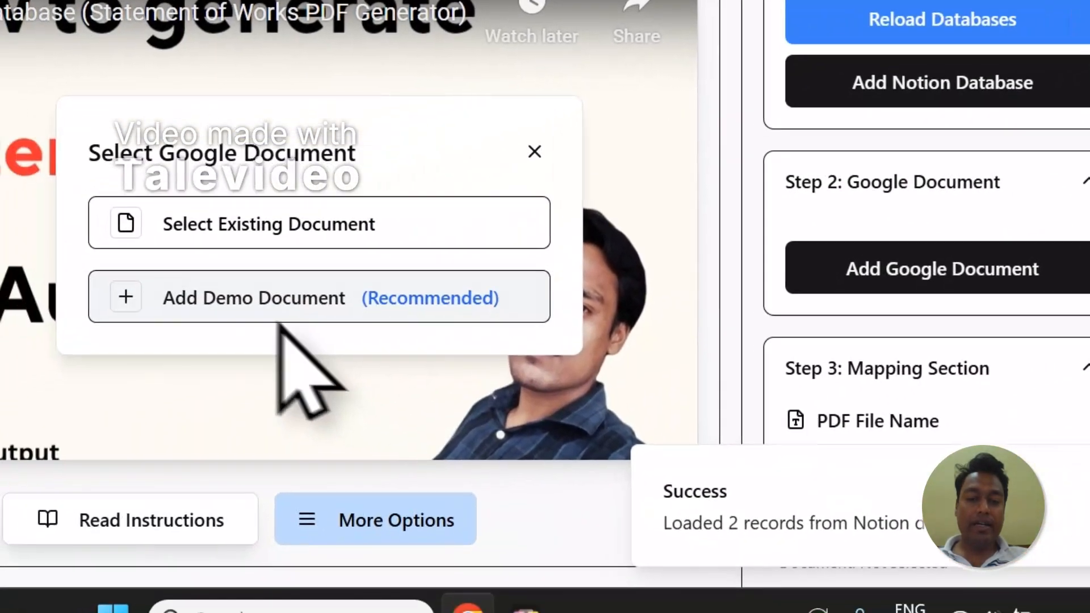
click(278, 319)
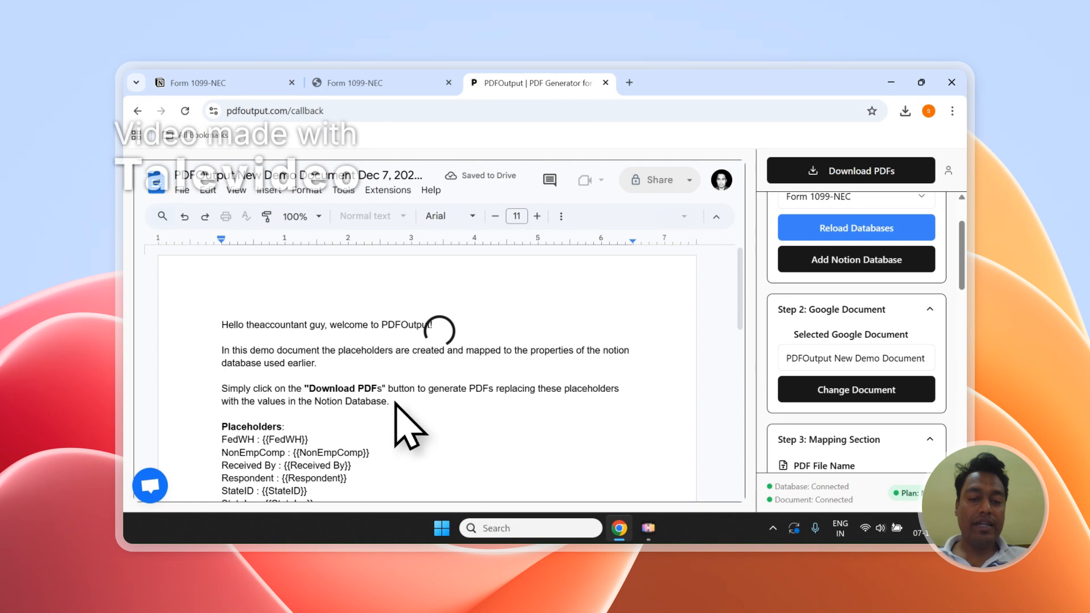
Step: Delete the introductory paragraphs above the Placeholders list in the demo document
drag(437, 402, 225, 319)
key(BackSpace)
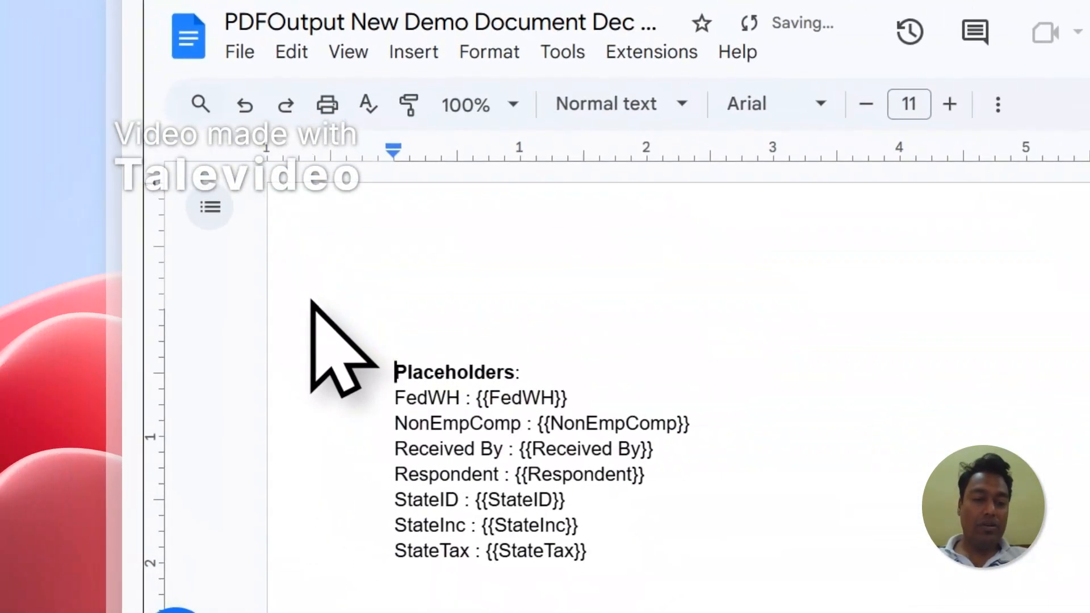
key(BackSpace)
key(BackSpace)
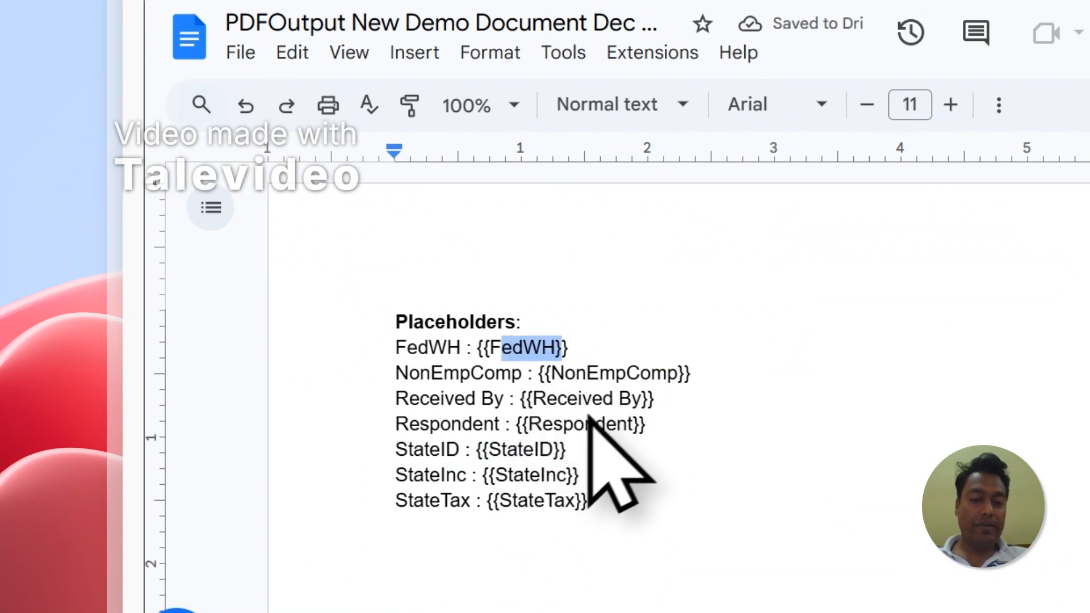
Step: Compare the document's placeholders with the columns of the Form 1099-NEC table in Notion
click(547, 124)
scroll(535, 462, down, 1)
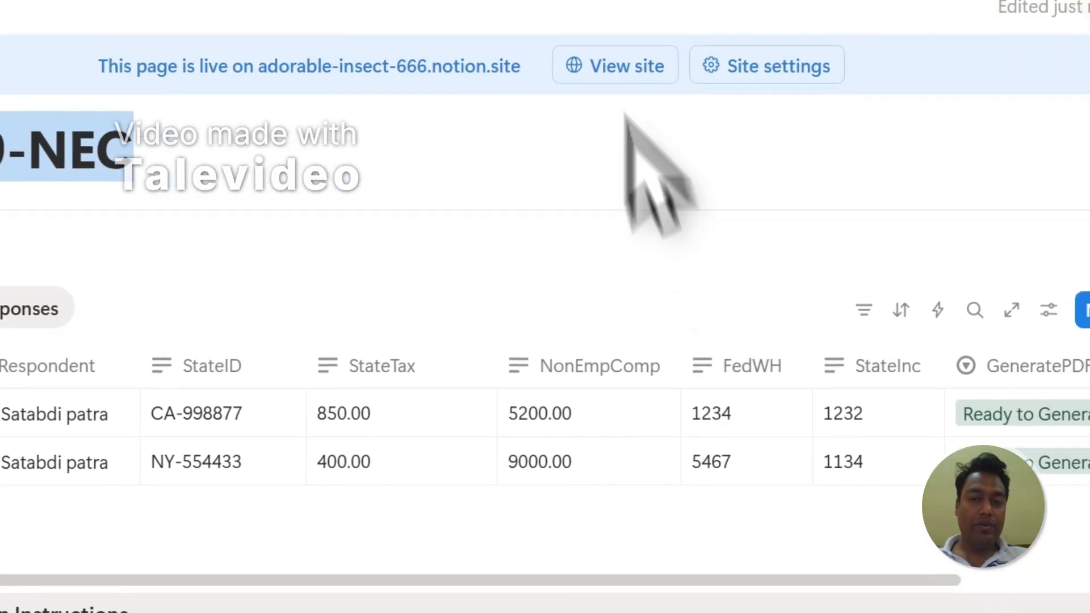
click(541, 121)
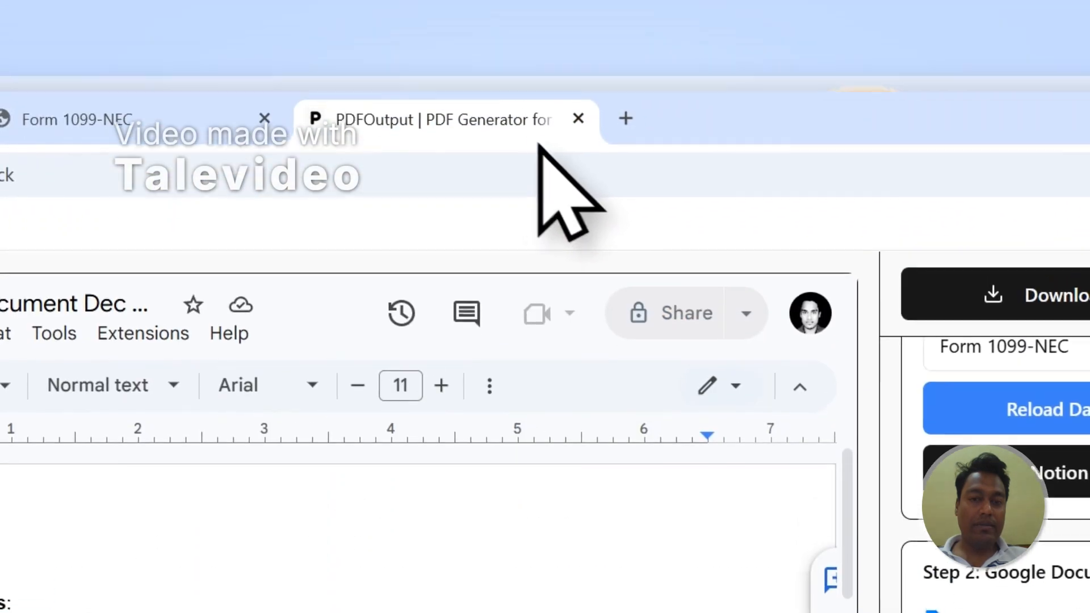
drag(369, 292, 270, 285)
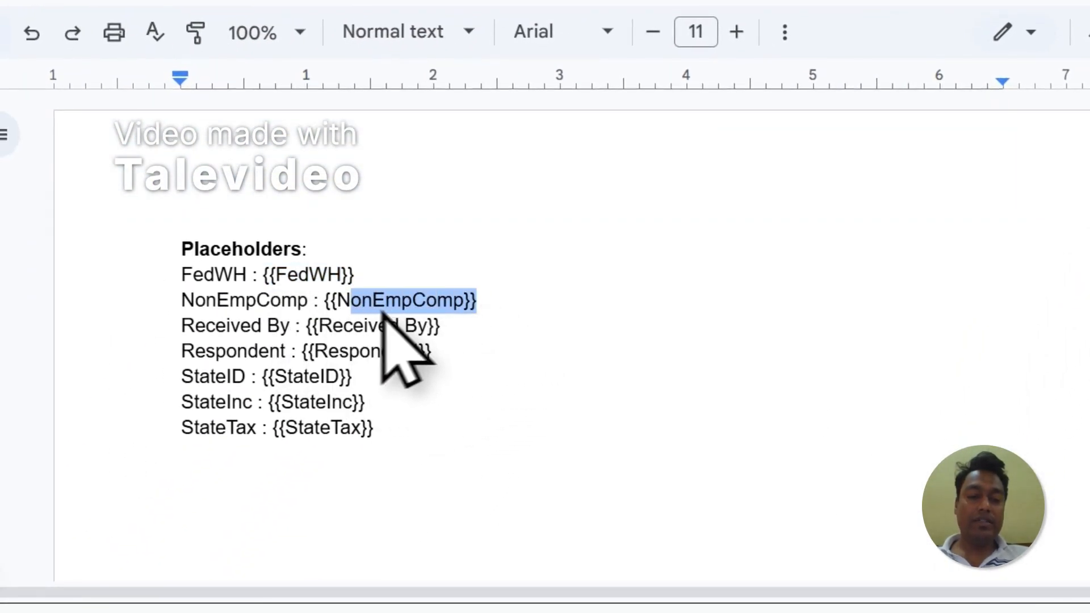
click(577, 102)
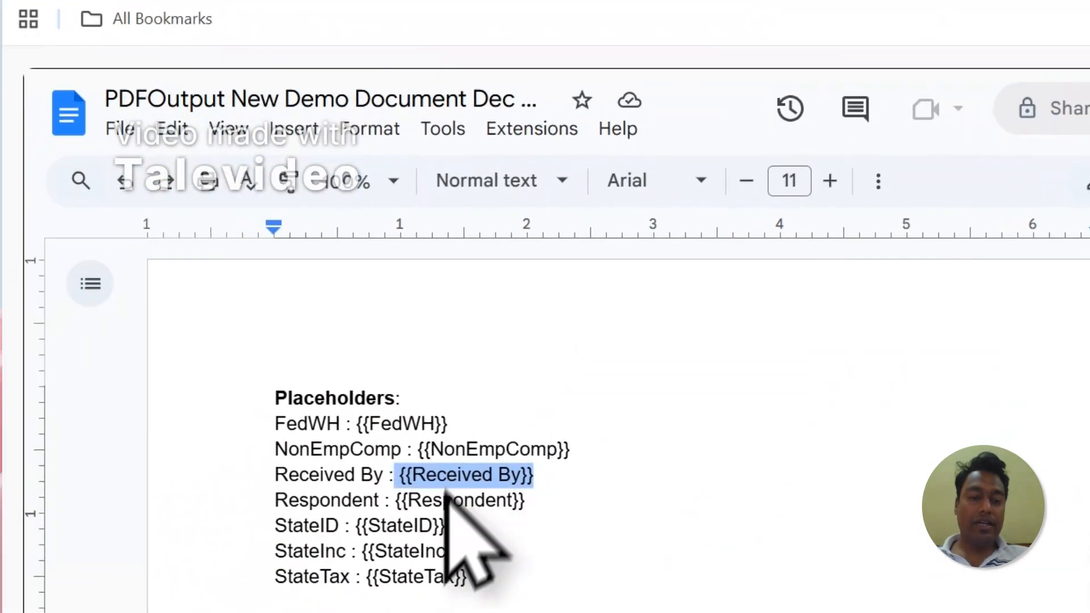
click(471, 526)
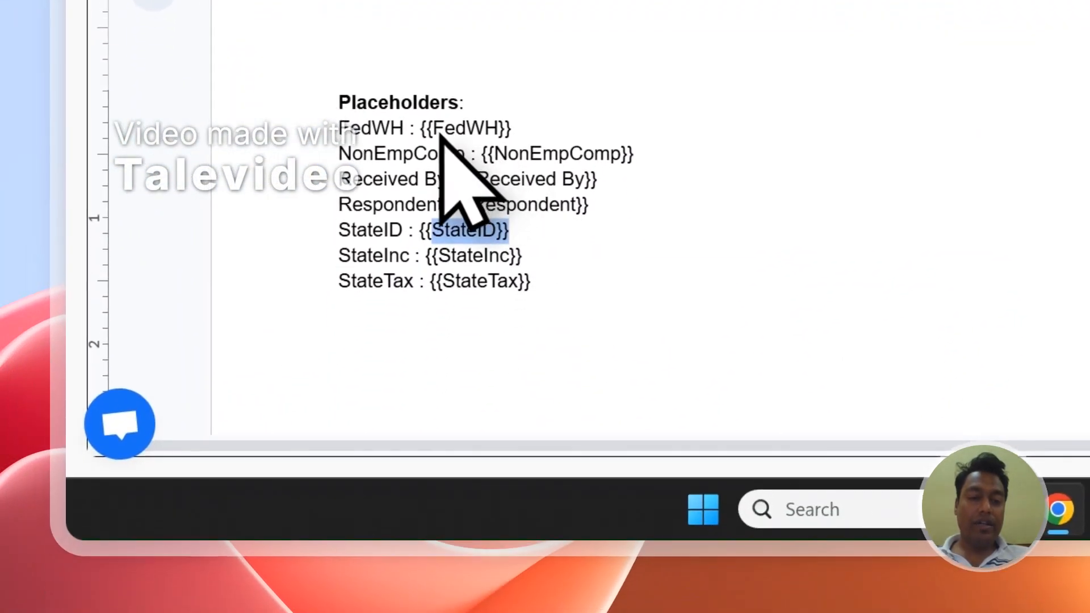
click(341, 12)
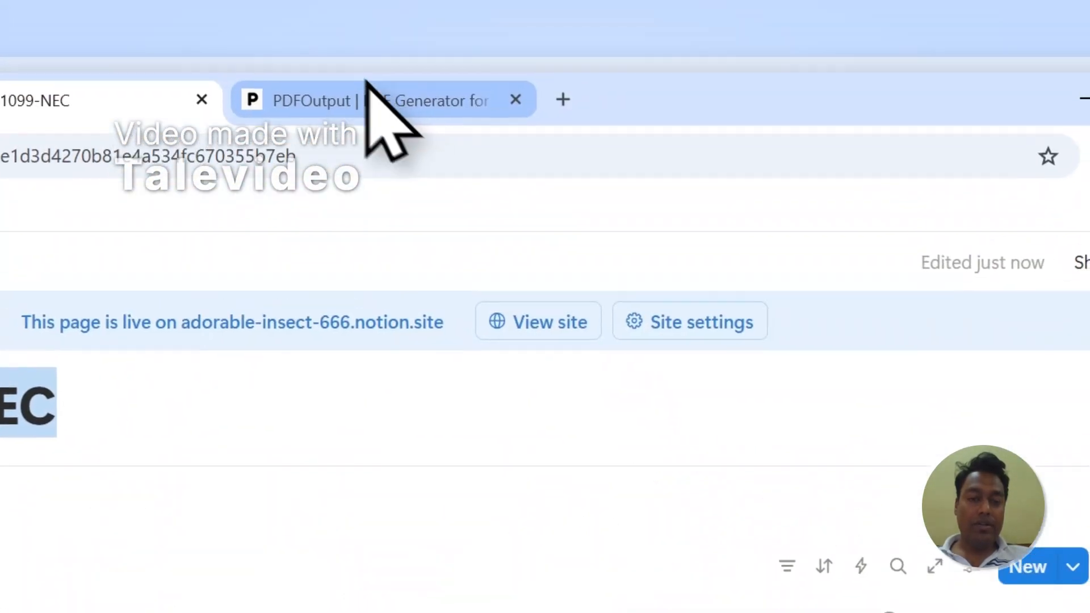
click(596, 9)
drag(397, 434, 511, 433)
drag(540, 341, 420, 341)
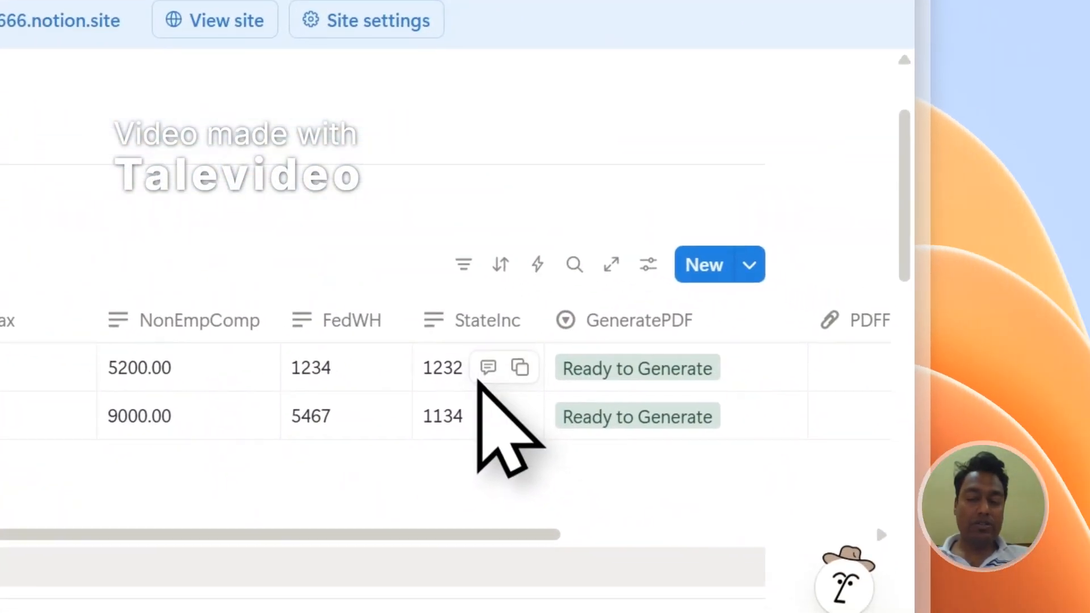
Step: Add a 'Fed Withhold Amt - {{FedWH}}' line below the placeholder list in the template document
click(795, 54)
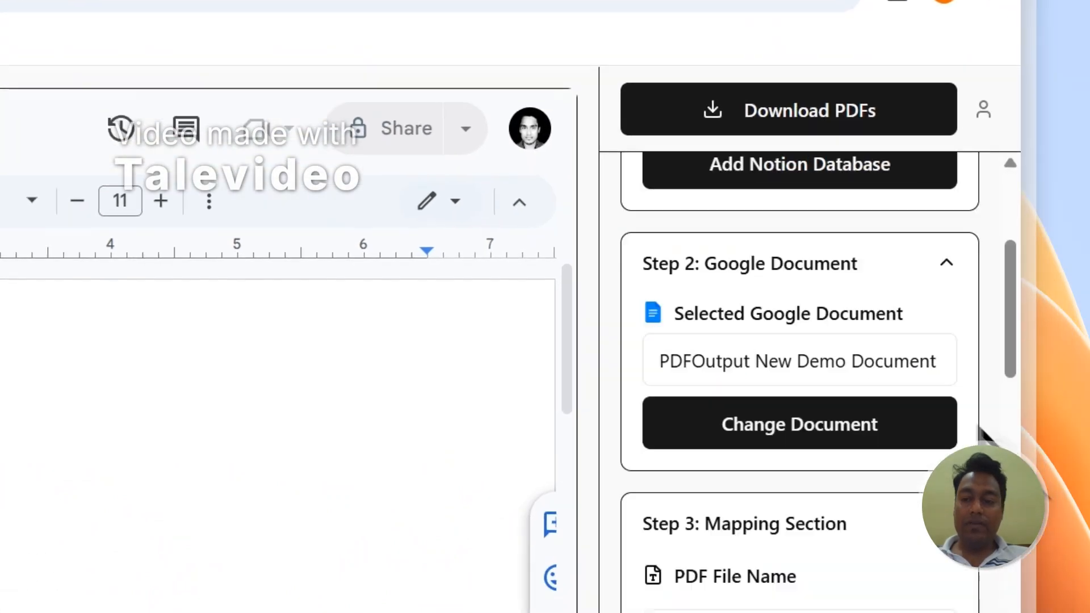
scroll(816, 568, down, 15)
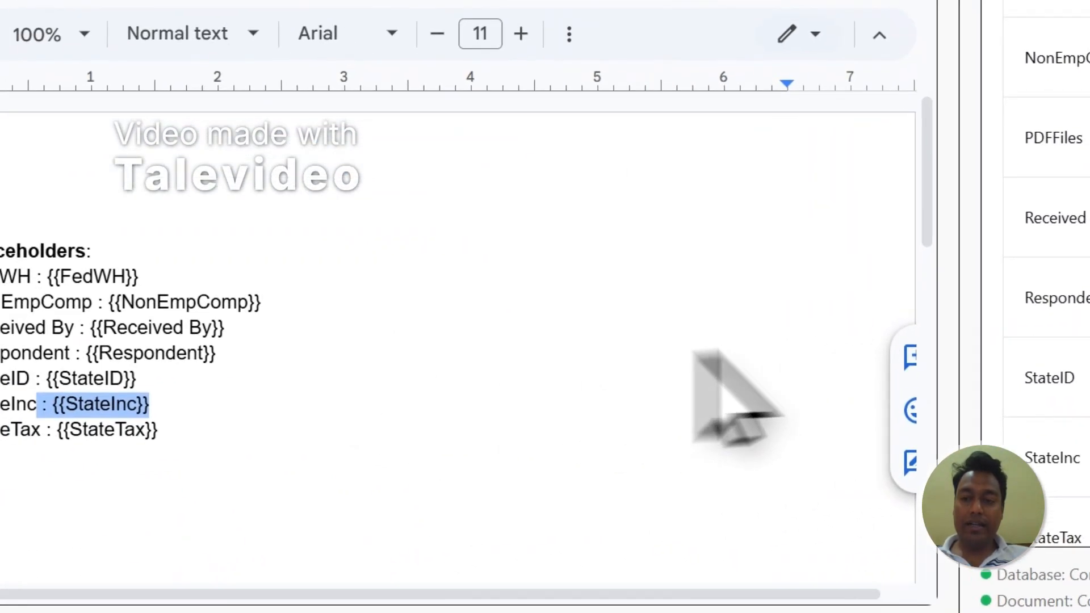
scroll(1087, 227, up, 2)
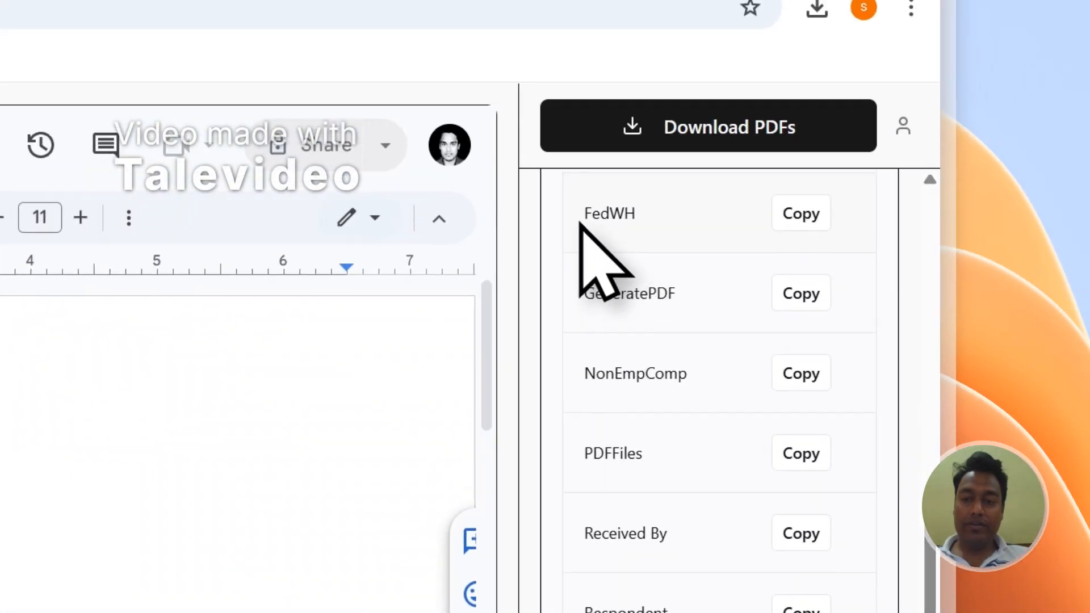
drag(582, 216, 627, 215)
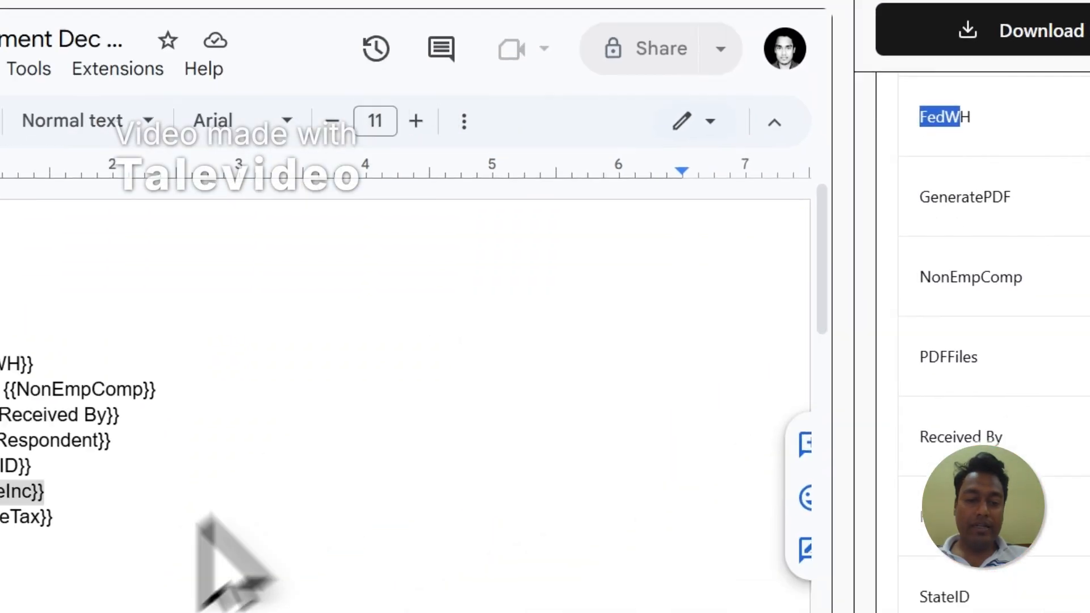
click(463, 366)
text(Fed Withhold Amt - {{FedWH)
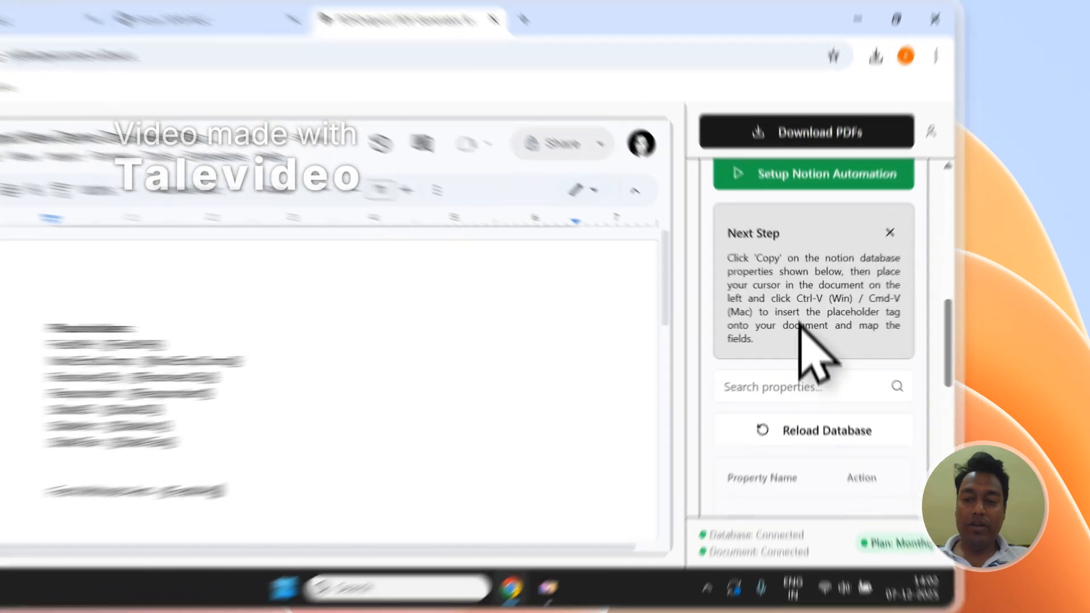
Step: Copy the StateID placeholder from the property list and paste it on a new line in the document
drag(843, 307, 815, 315)
click(469, 358)
scroll(985, 284, down, 8)
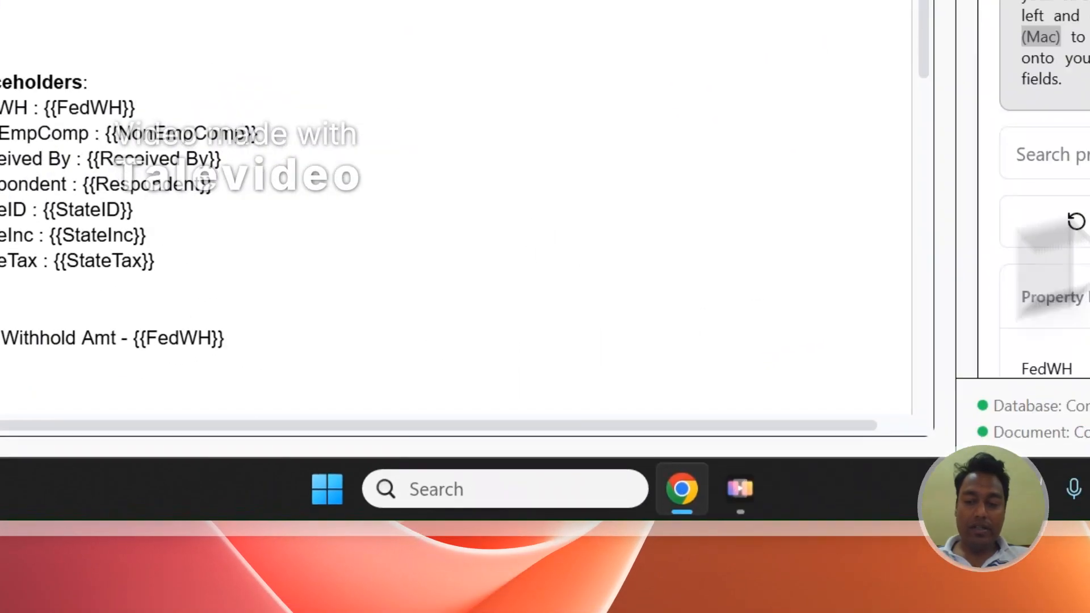
click(772, 251)
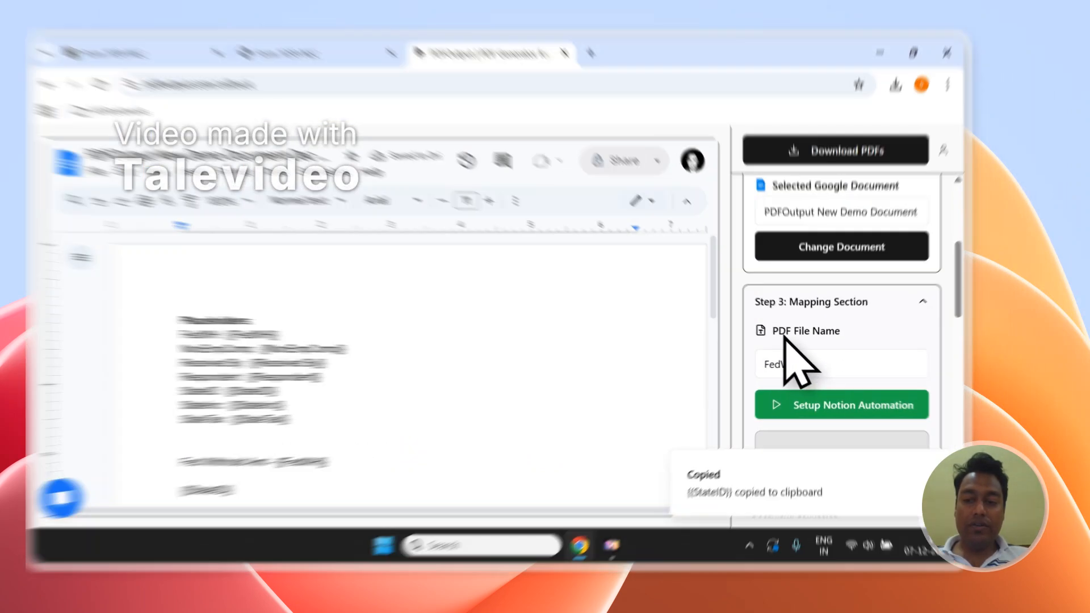
Step: Set the PDF file name in the mapping section to the Received By property
scroll(818, 338, up, 1)
click(806, 327)
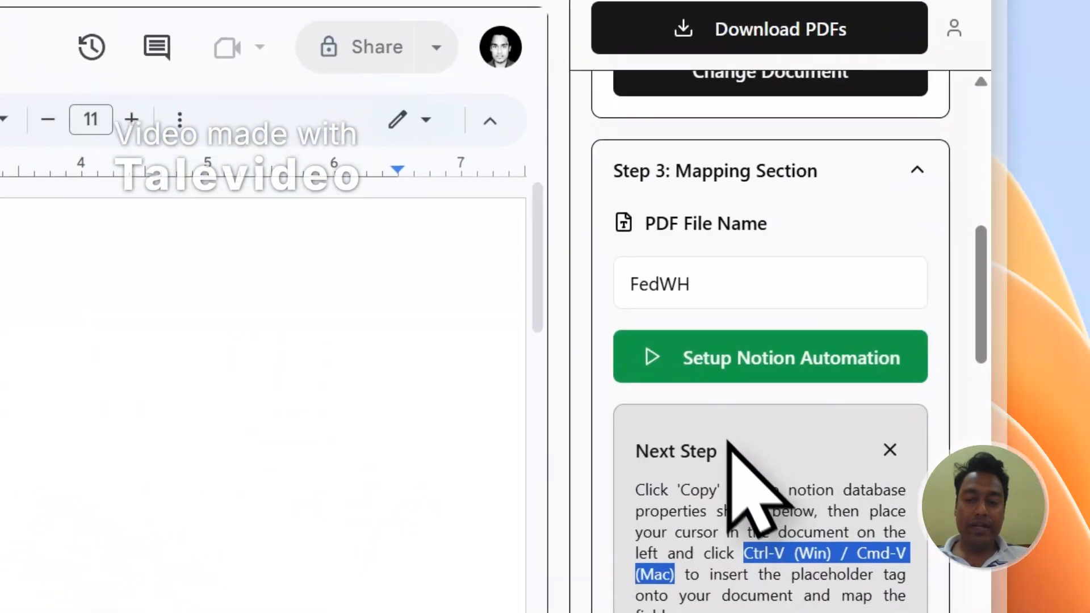
click(690, 306)
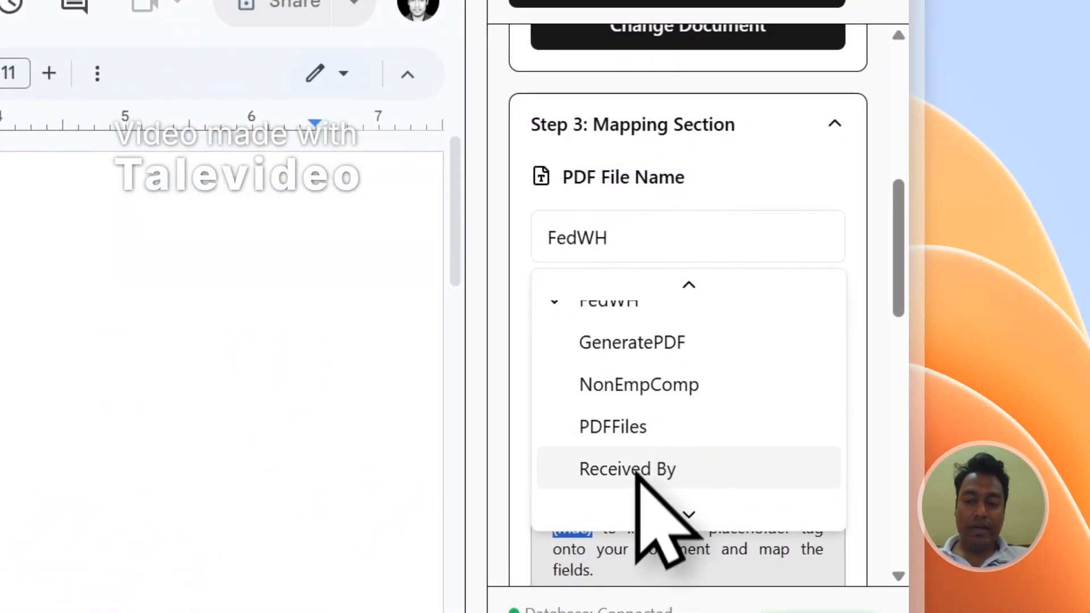
scroll(670, 369, up, 10)
click(673, 238)
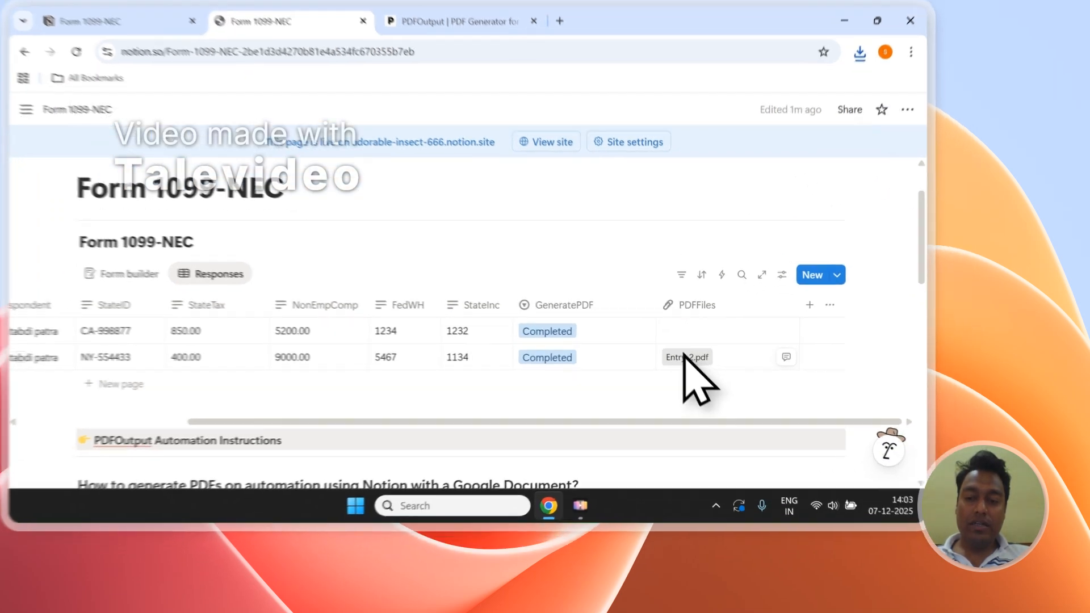
Step: Open the generated Entry-1 and Entry-2 PDFs and review their filled-in values
click(740, 391)
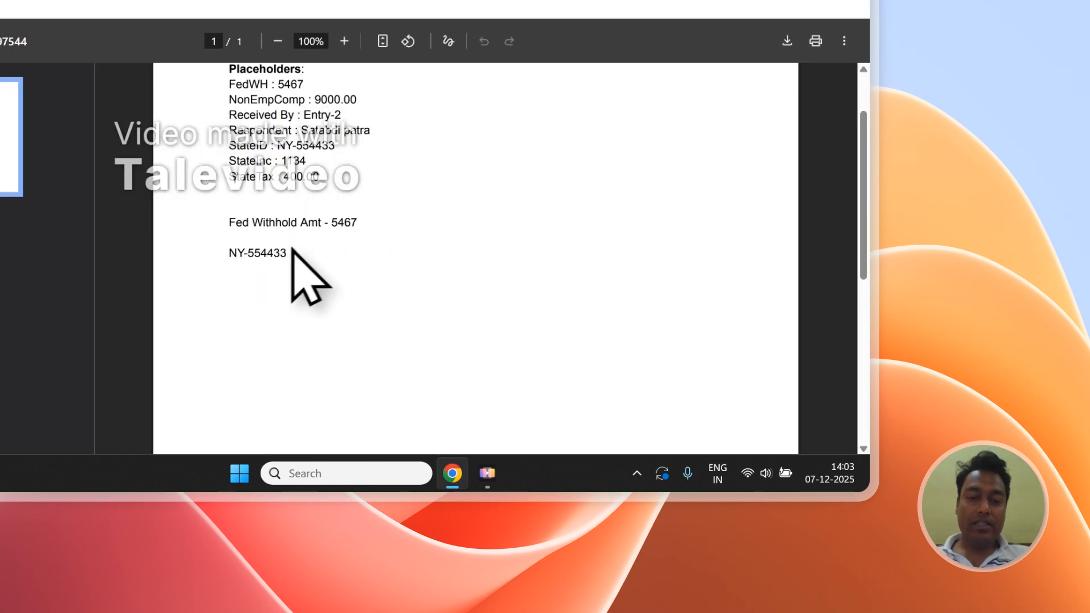
drag(282, 239, 272, 209)
scroll(272, 209, up, 2)
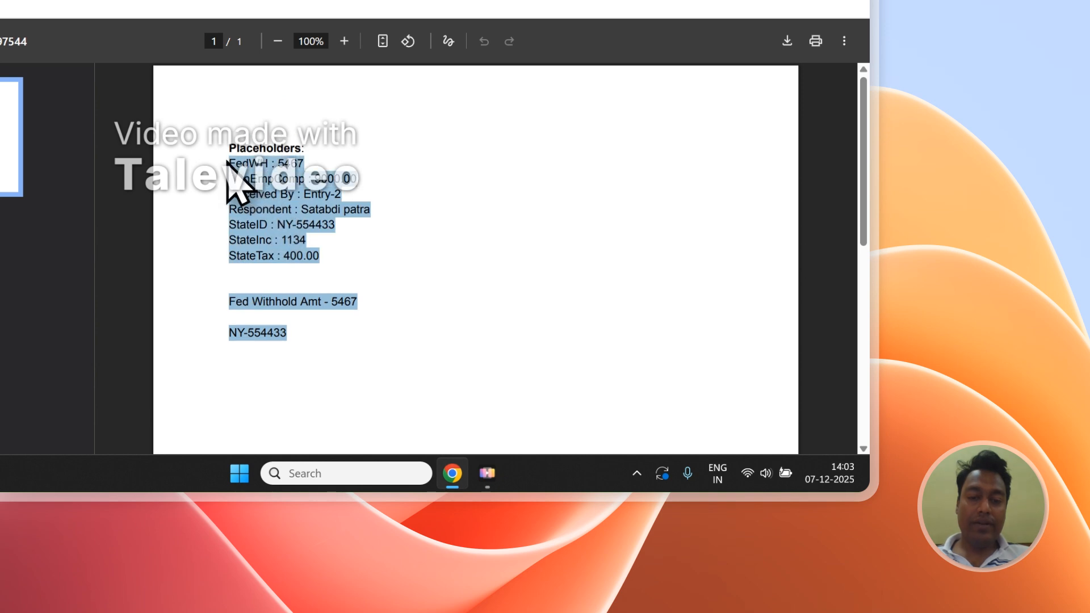
click(340, 201)
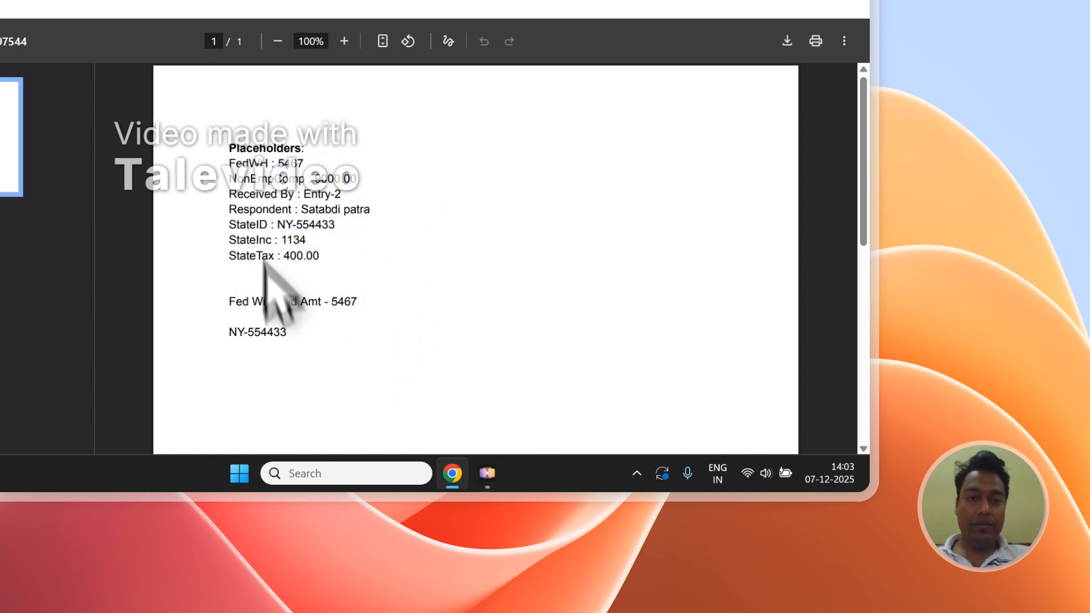
click(377, 97)
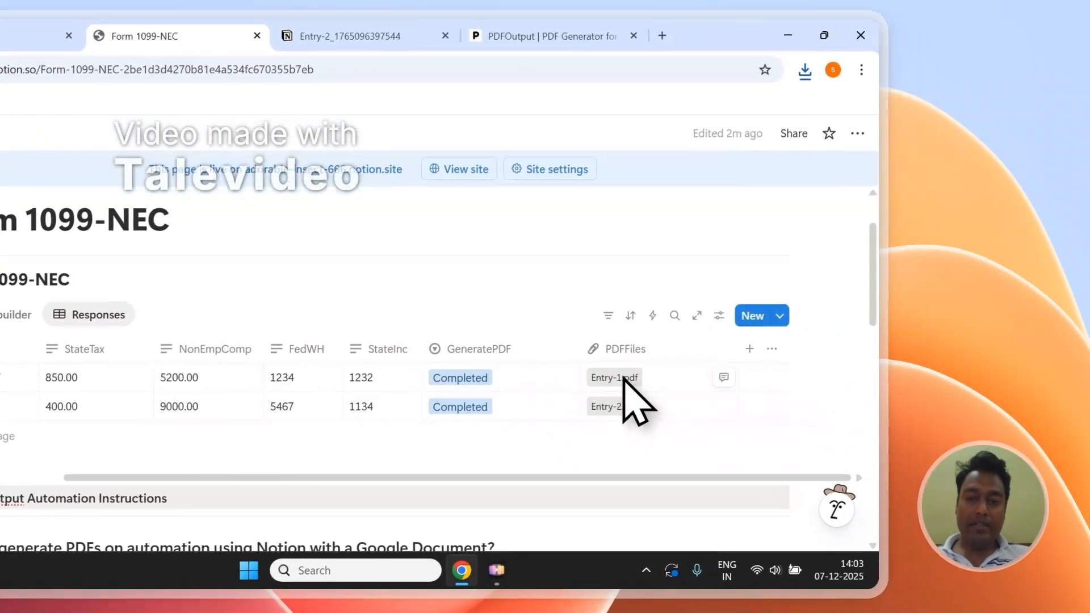
click(618, 377)
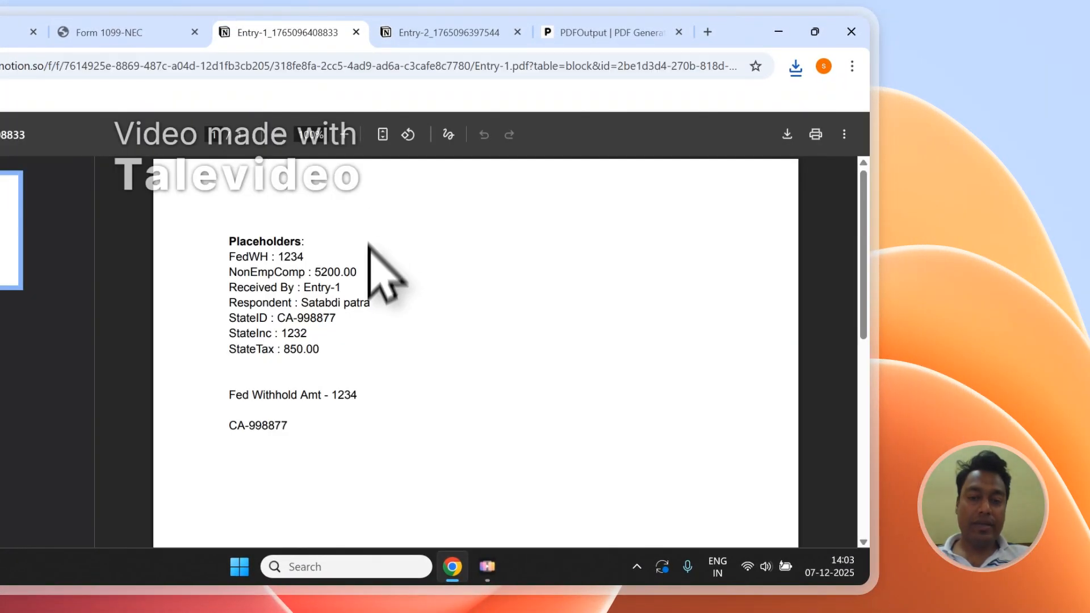
drag(283, 315, 264, 278)
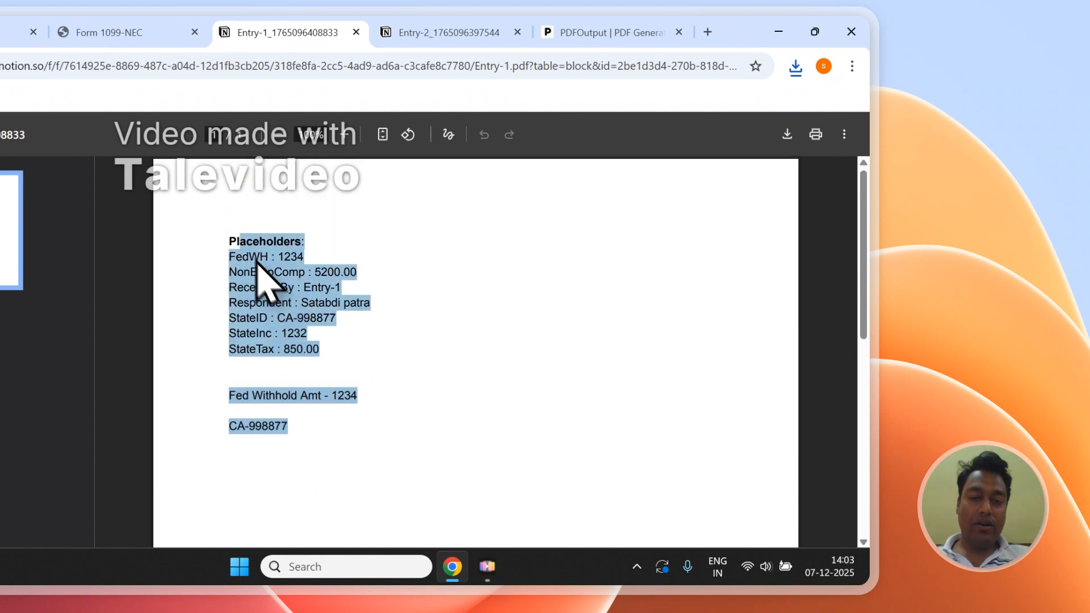
click(244, 250)
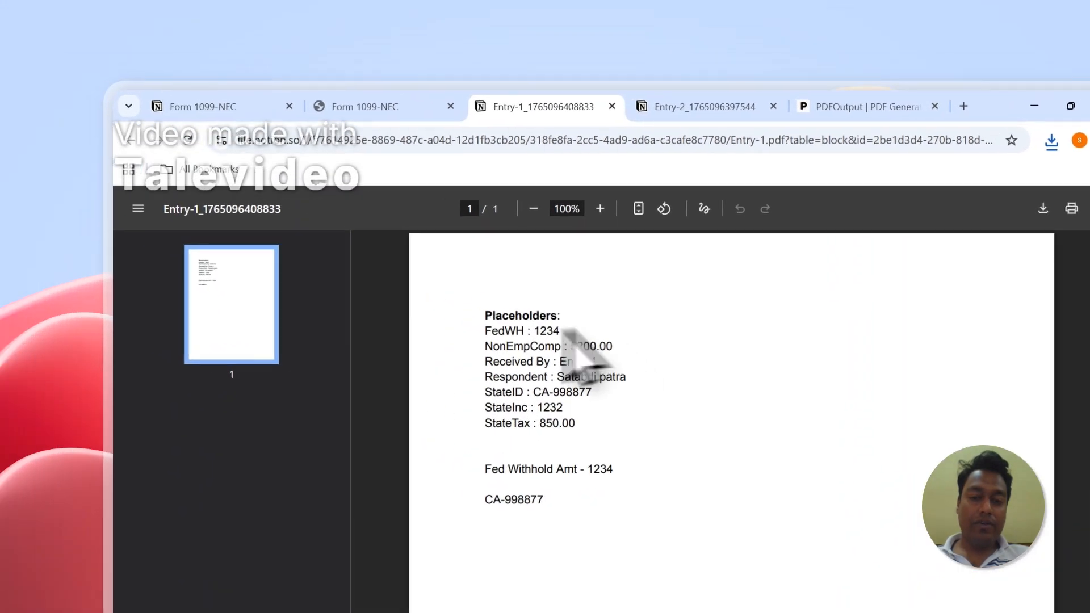
key(ctrl+Tab)
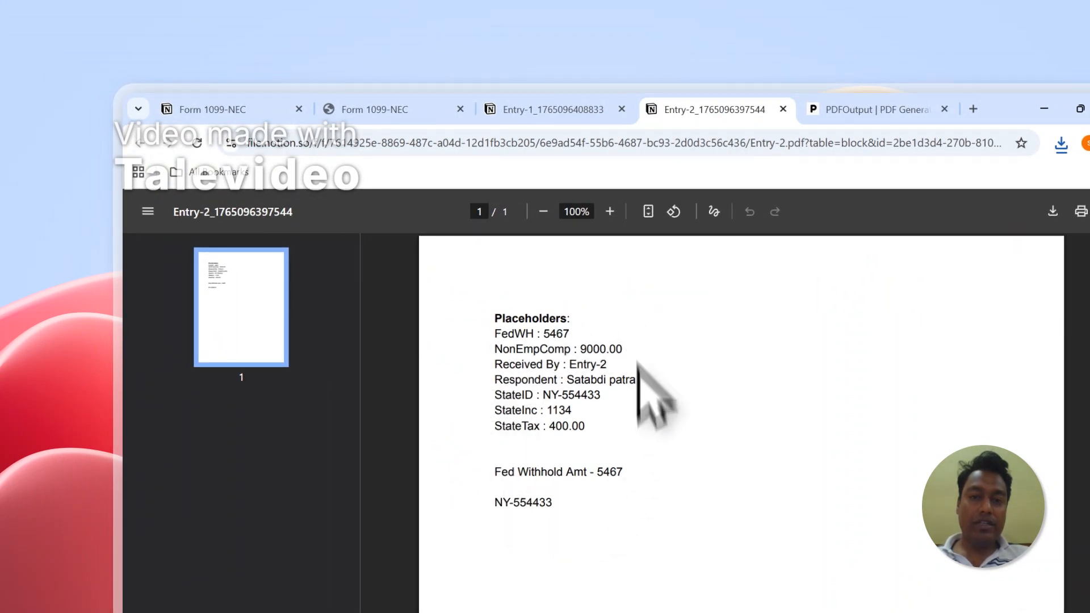
click(559, 111)
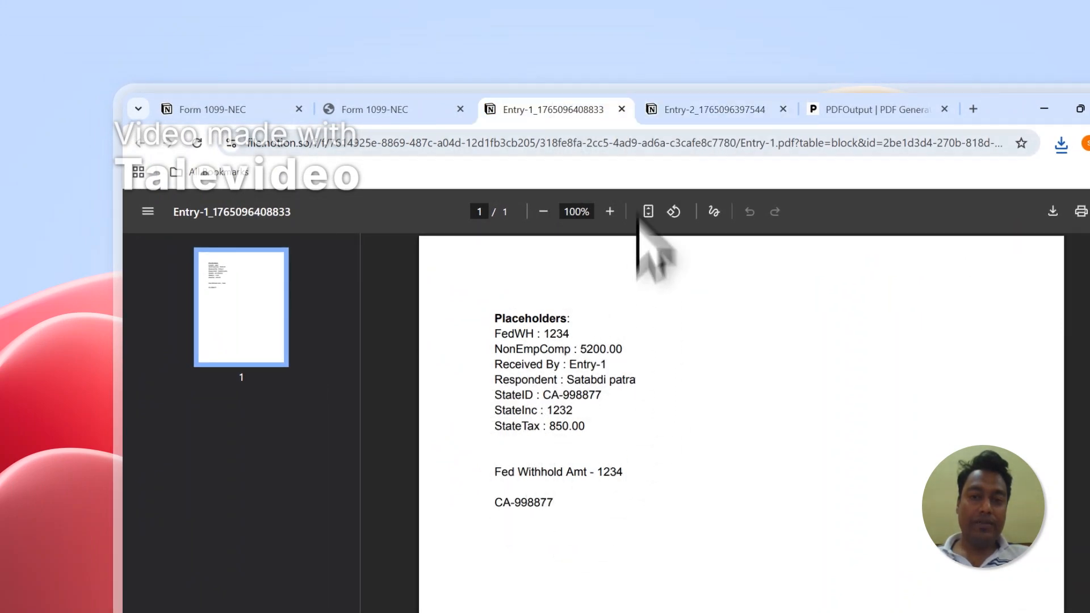
Step: Run Setup Notion Automation from the mapping section in PDFOutput
click(627, 114)
scroll(1048, 356, down, 5)
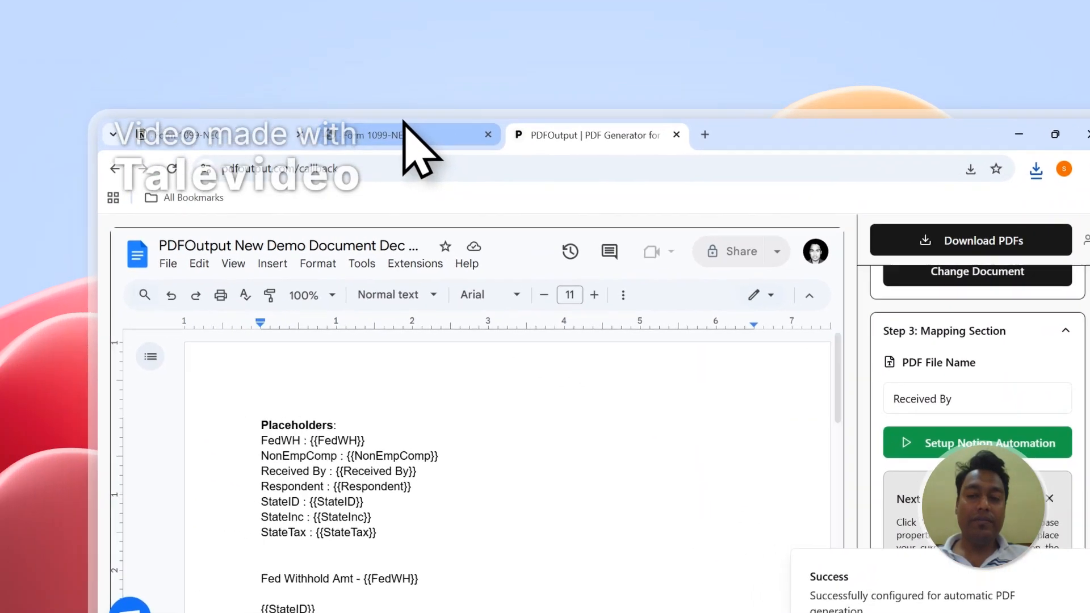
click(406, 135)
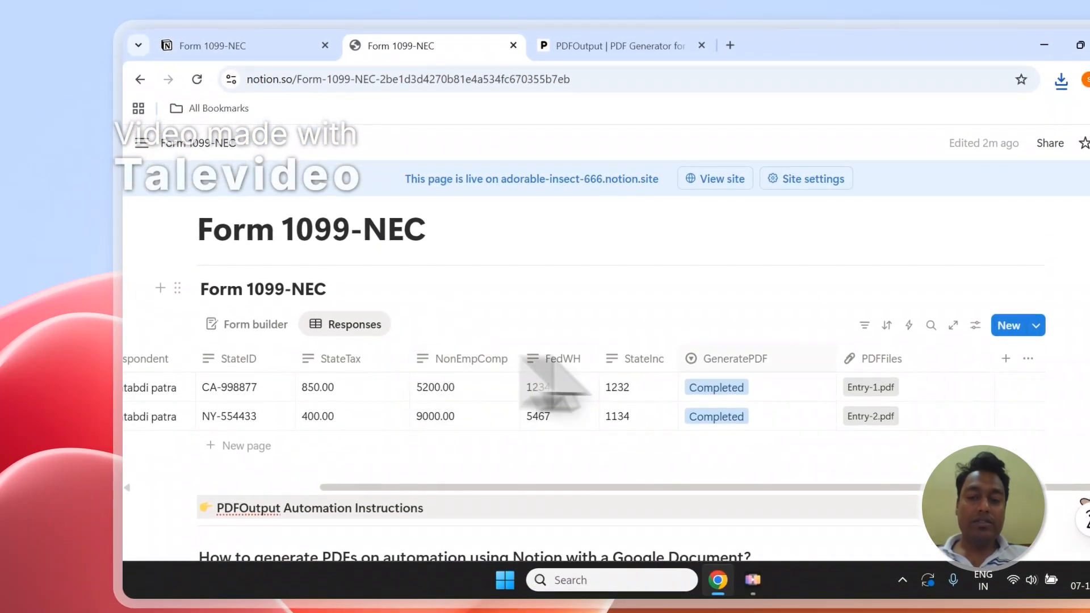
Step: Add a new row to the Form 1099-NEC table and set its GeneratePDF status to Ready to Generate
click(275, 49)
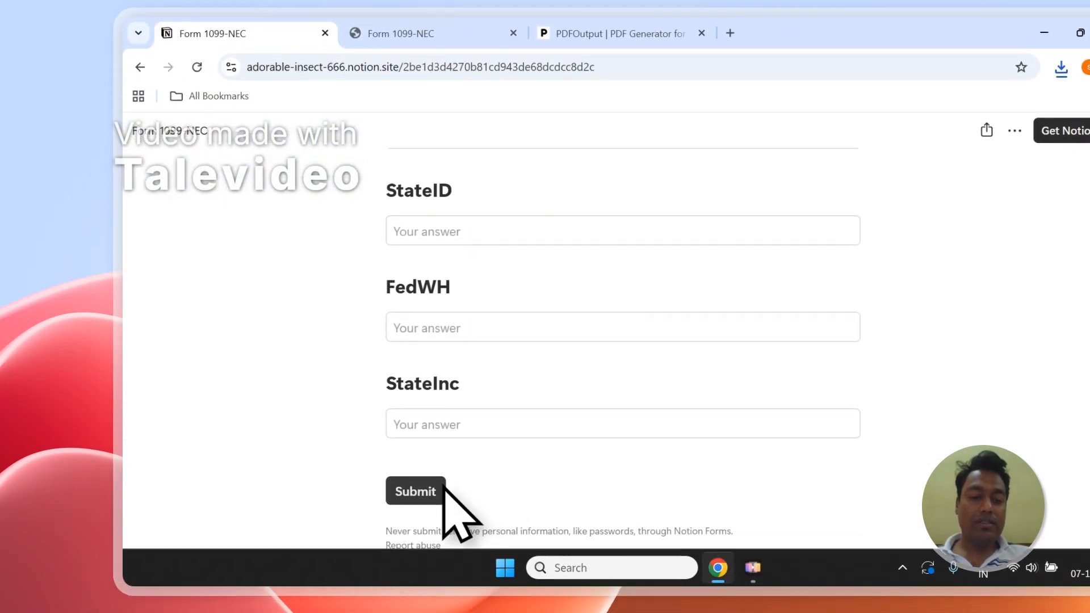
click(419, 31)
click(253, 434)
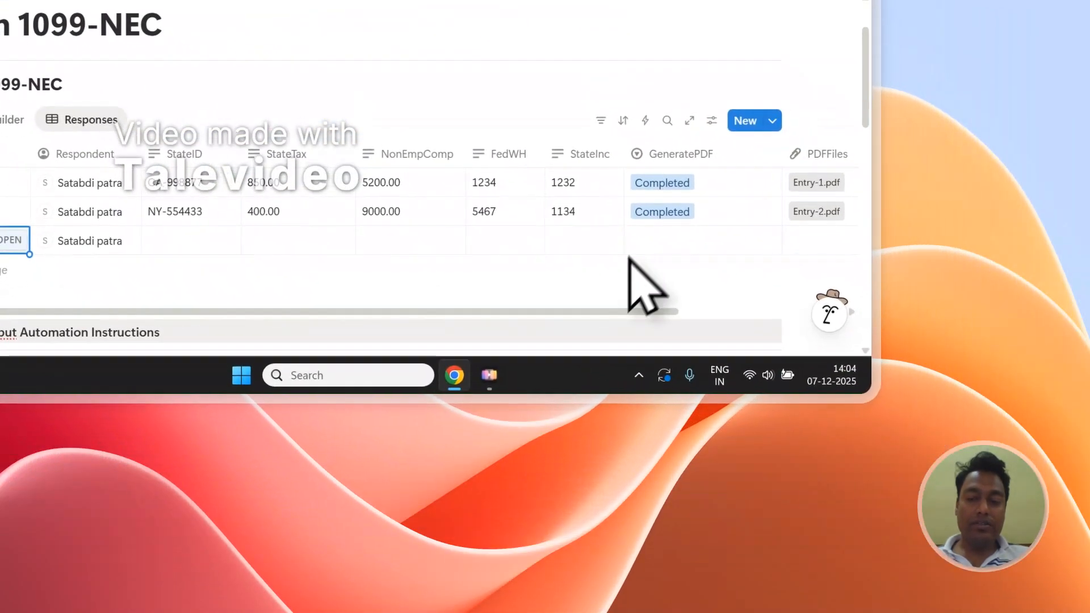
click(865, 383)
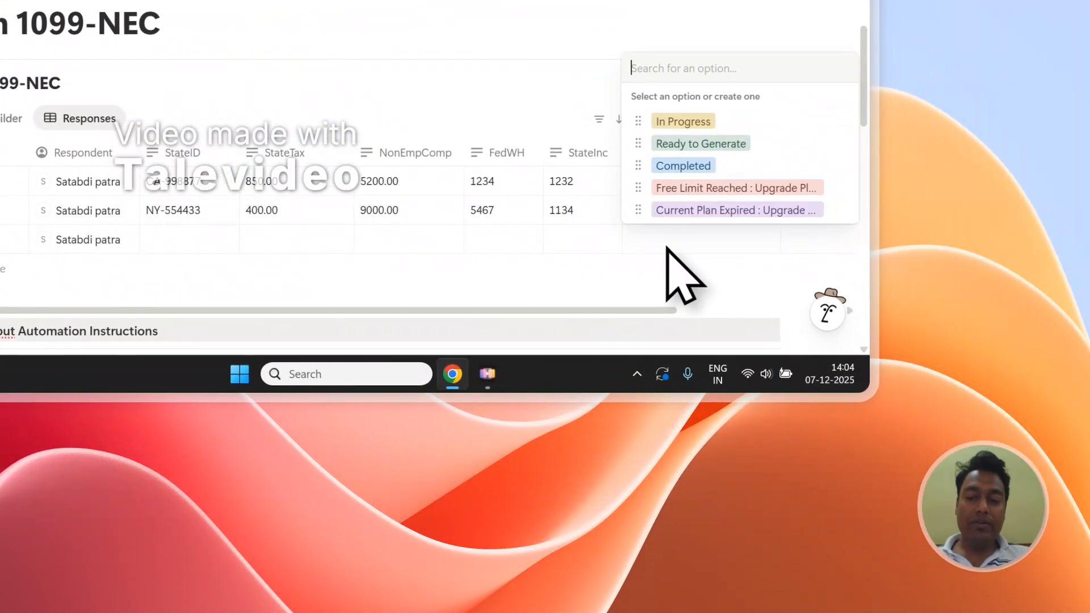
click(694, 148)
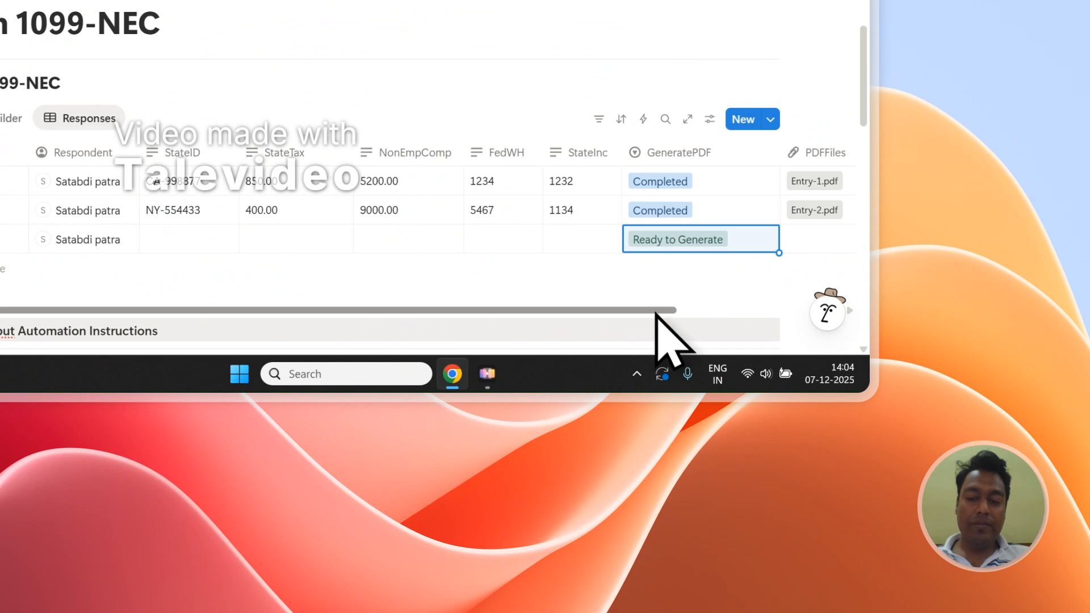
Step: Check the new row's PDFFiles cell, switching between the Notion table and PDFOutput
drag(656, 311, 782, 310)
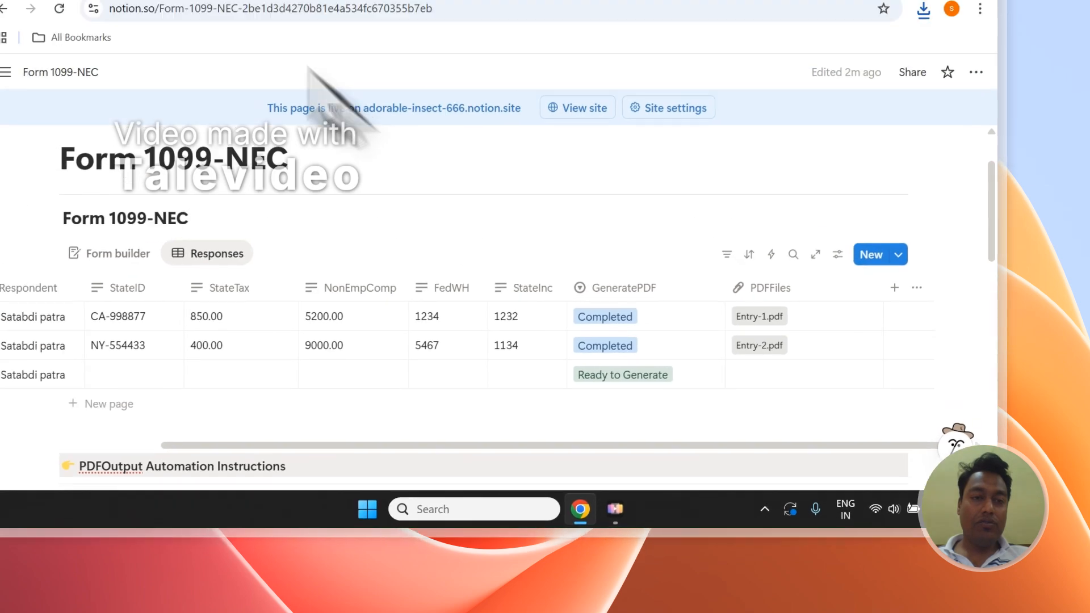
click(284, 100)
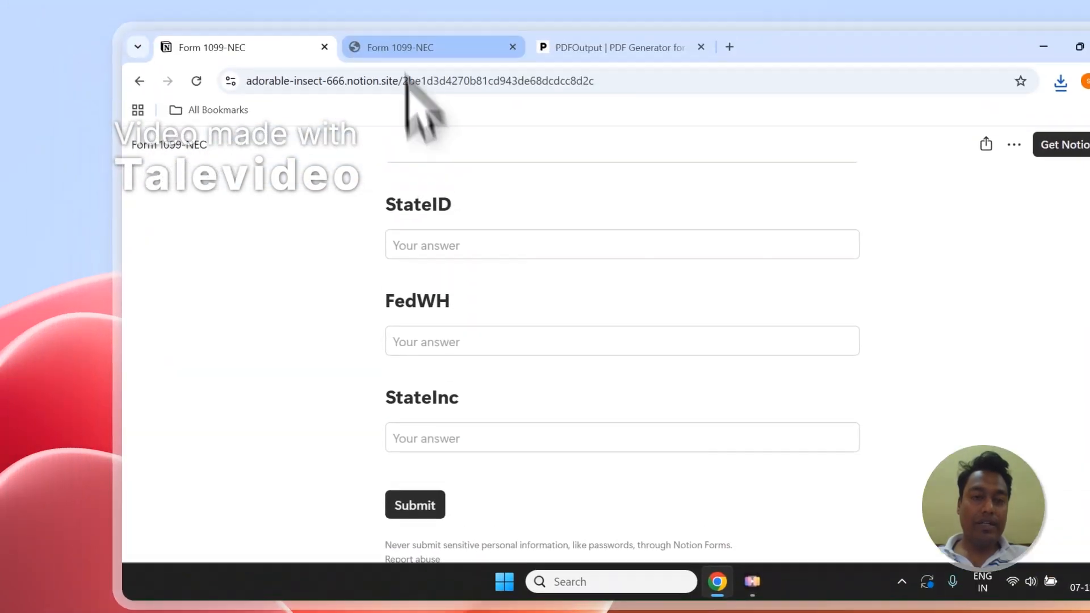
click(409, 33)
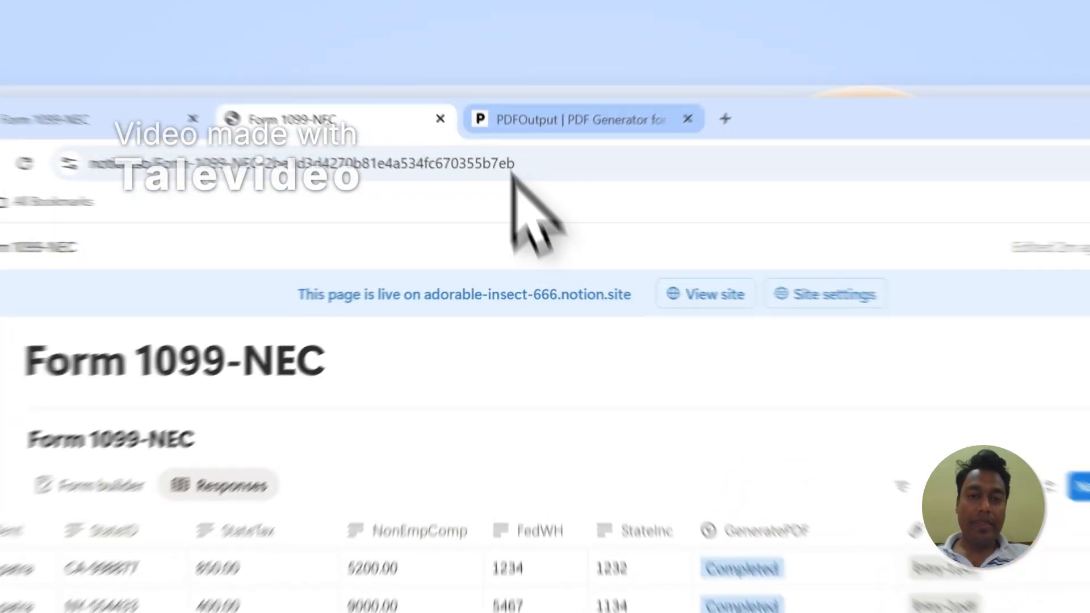
click(531, 83)
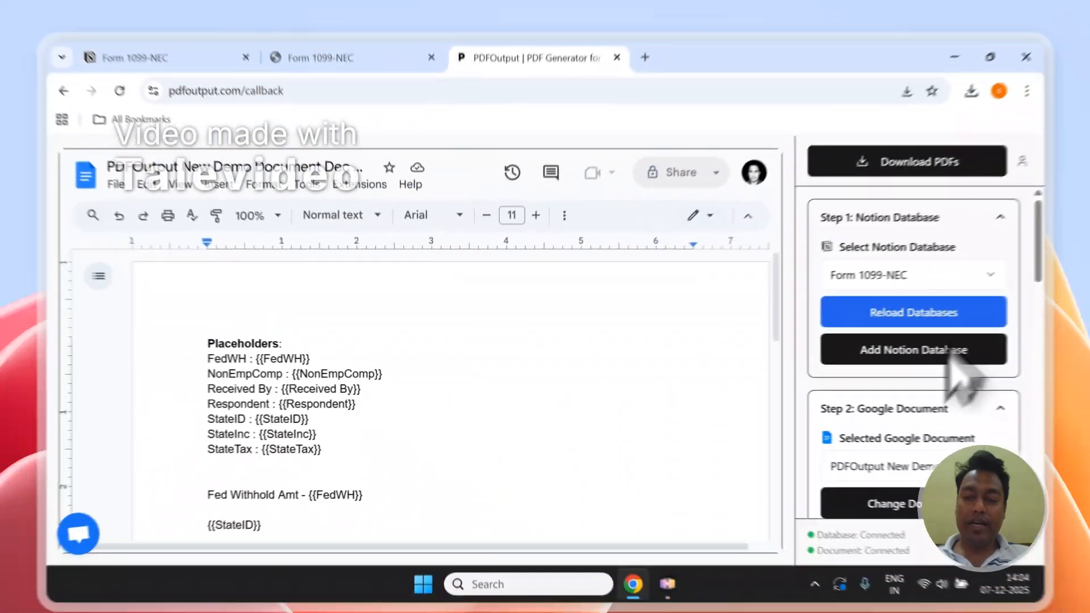
scroll(878, 420, down, 2)
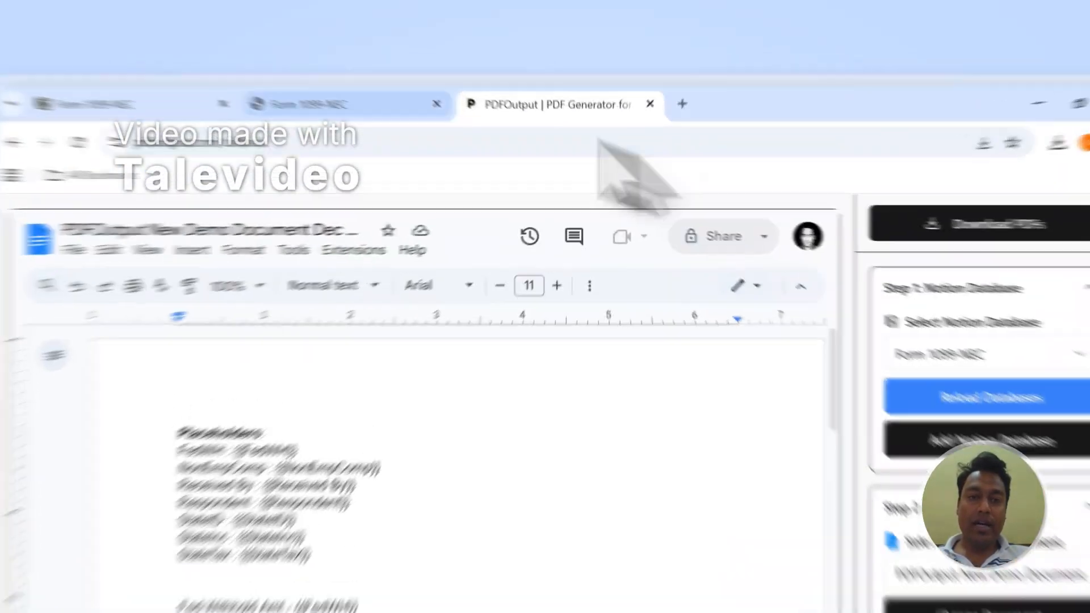
click(364, 83)
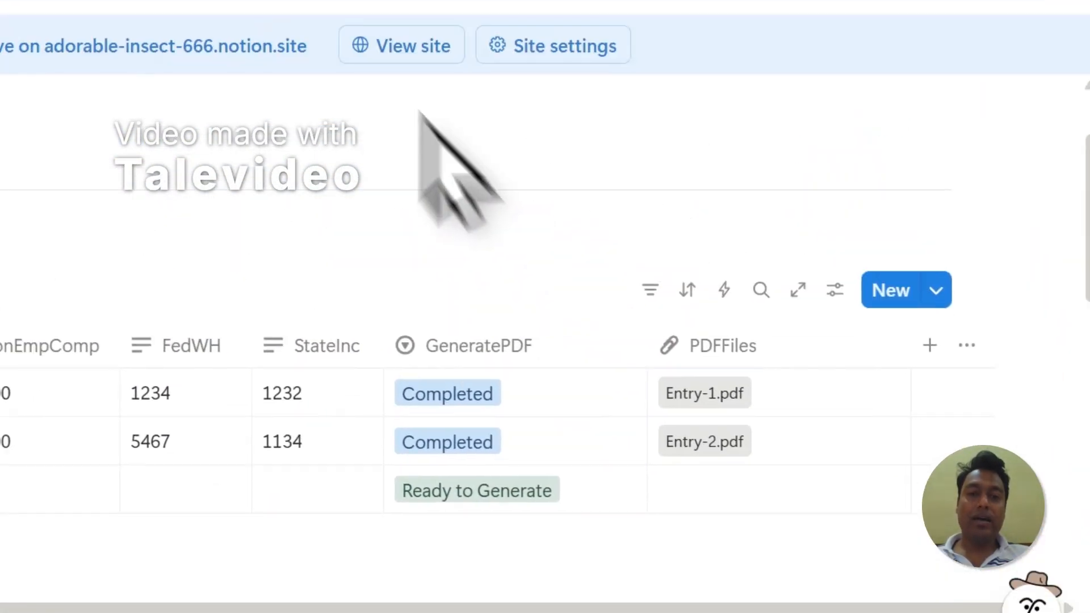
click(483, 108)
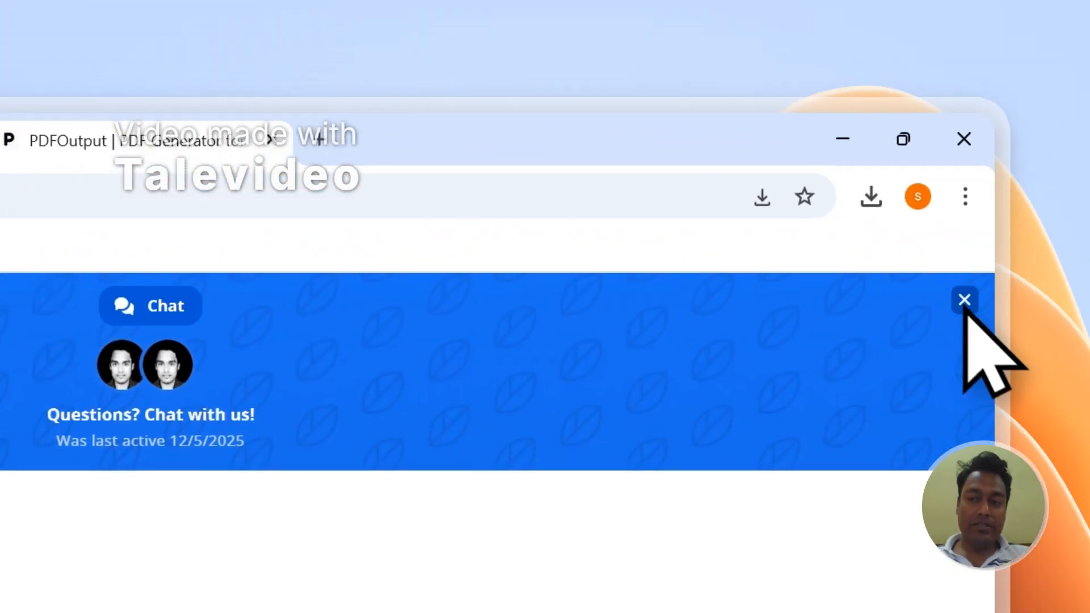
Step: Open the PDFOutput account menu and go to the Upgrade Plan page
click(964, 300)
click(880, 323)
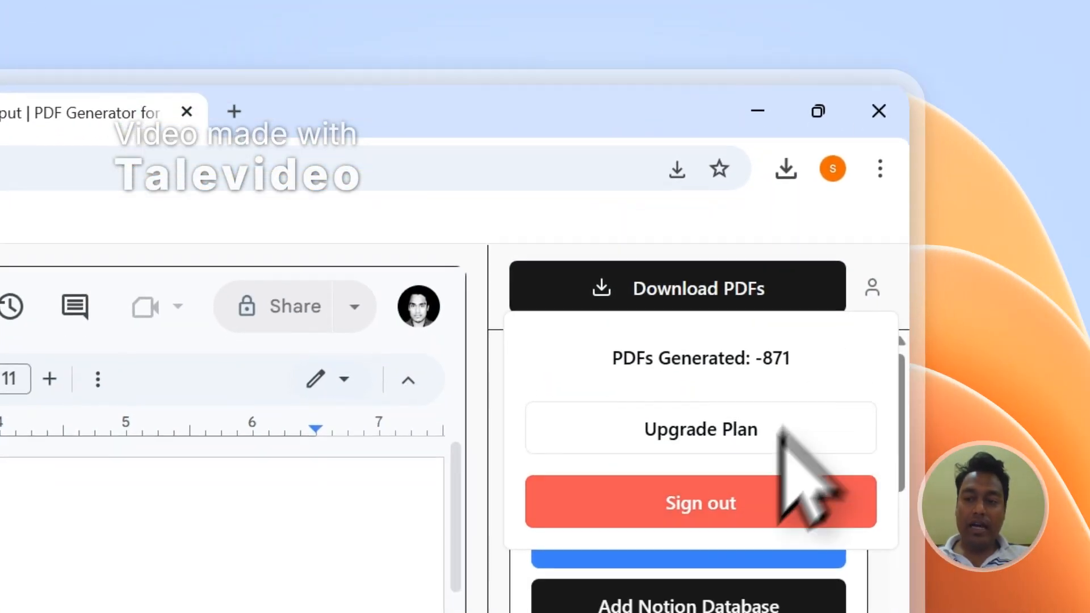
click(727, 352)
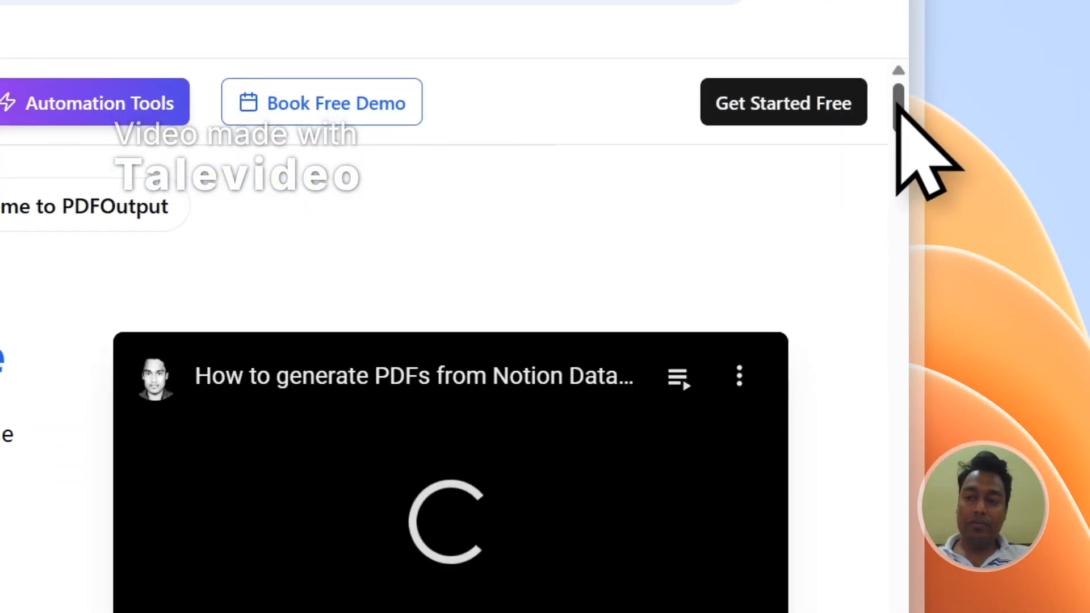
Step: Scroll the PDFOutput site down to its contact form and return to the Notion table
drag(897, 107, 899, 608)
click(240, 261)
scroll(454, 149, down, 2)
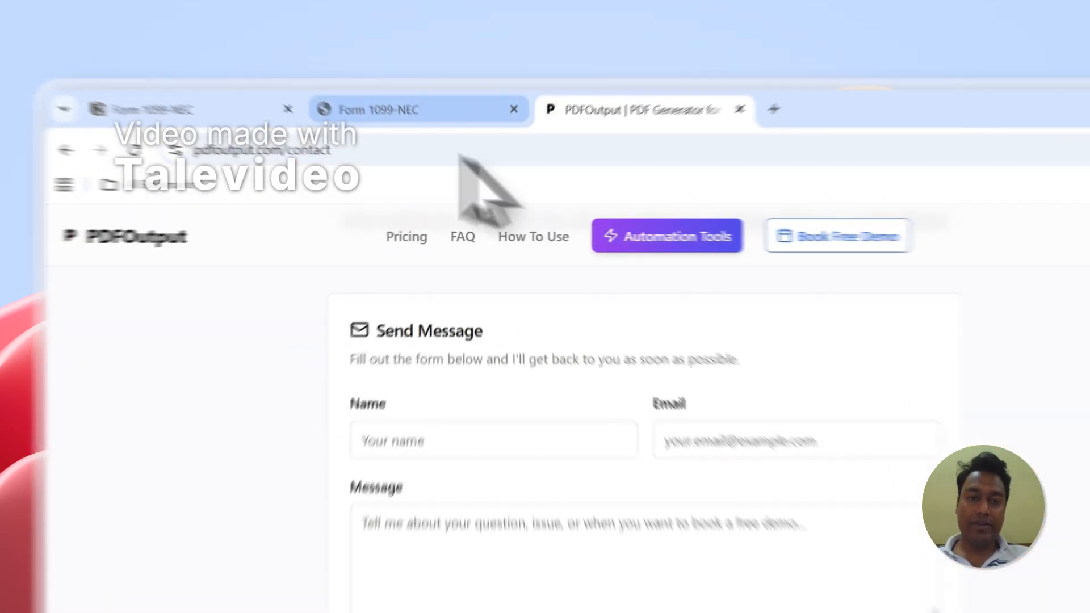
click(386, 84)
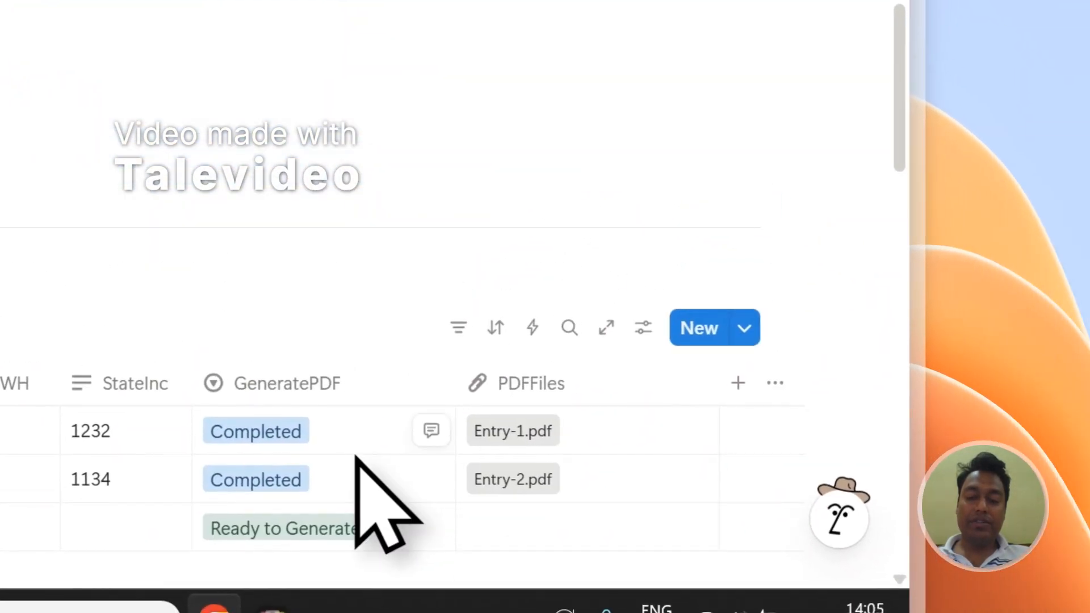